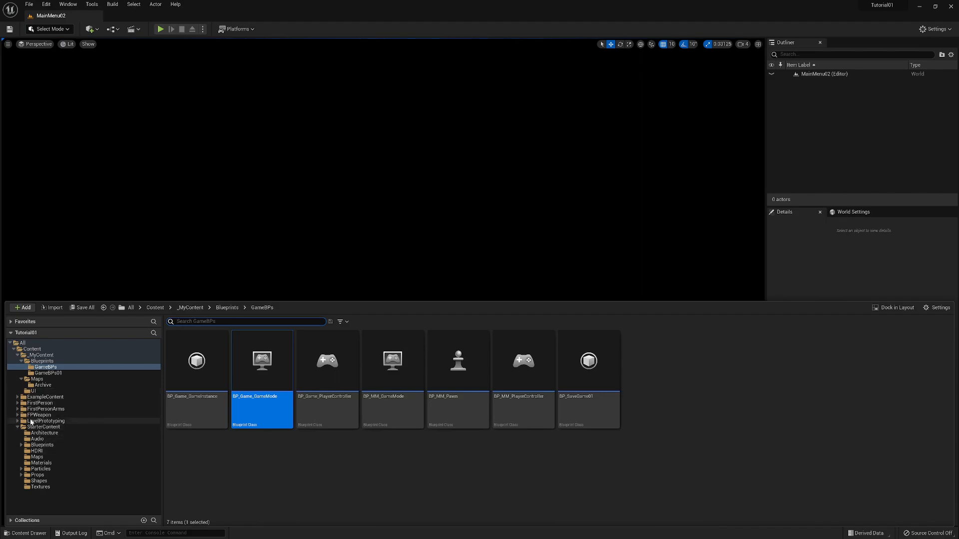
- Open the BP_FirstPersonCharacter blueprint from the FirstPerson/Blueprints folder
{"action": "left_click", "coordinate": [18, 403]}
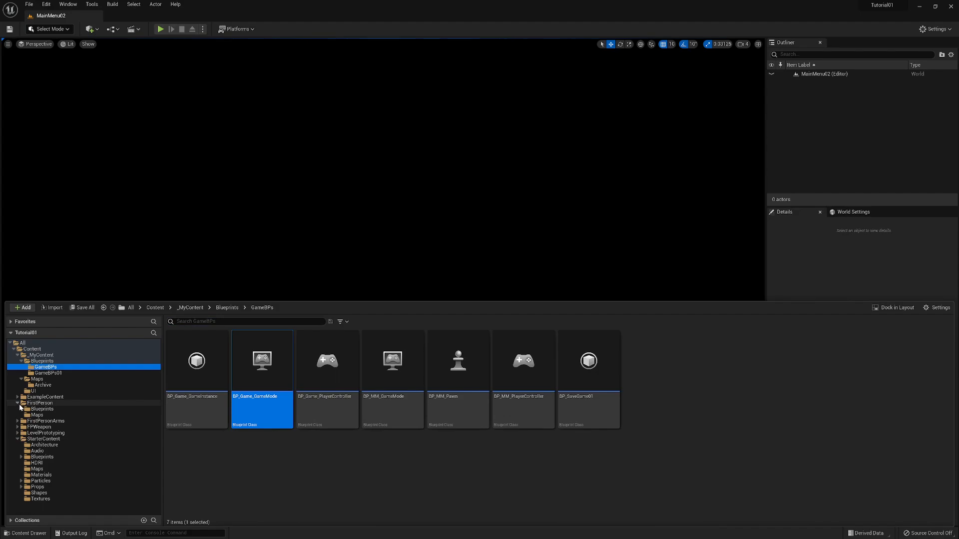
{"action": "left_click", "coordinate": [30, 409]}
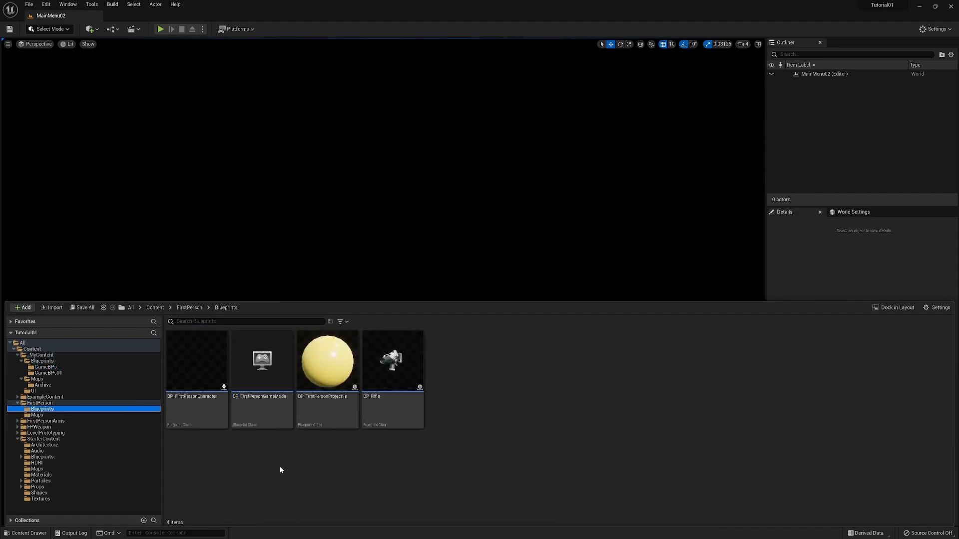
{"action": "left_click", "coordinate": [196, 410]}
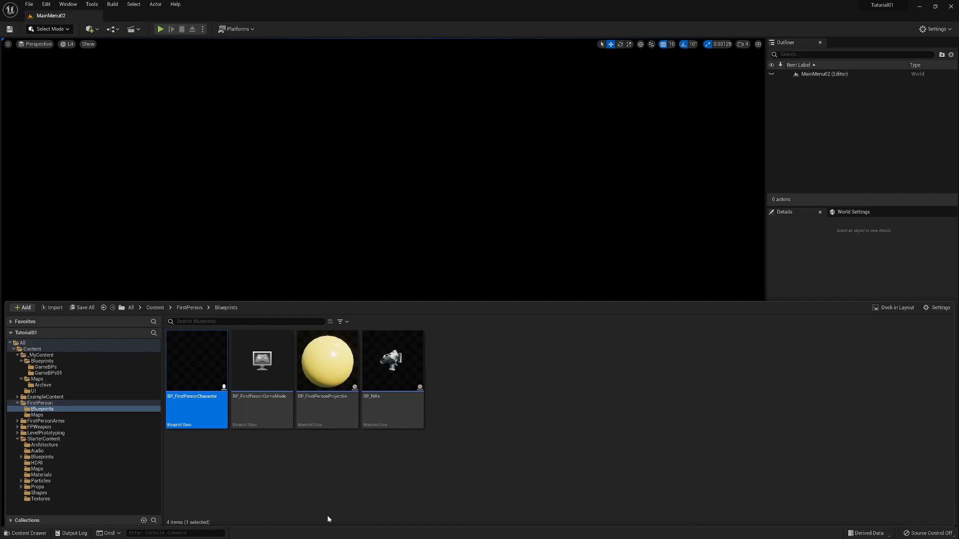
{"action": "mouse_move", "coordinate": [194, 417]}
{"action": "double_click", "coordinate": [205, 357]}
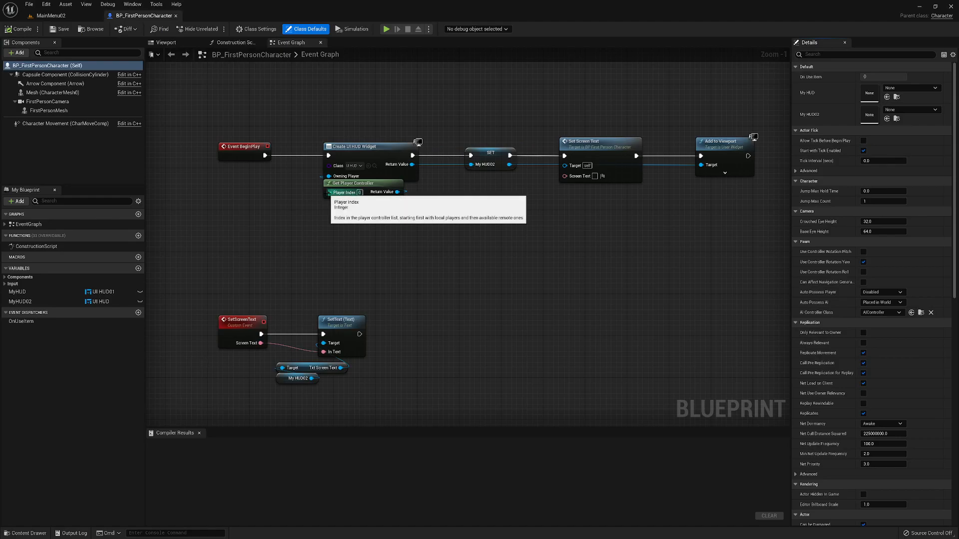
- Wrap the Event BeginPlay node chain, including Get Player Controller, in a comment box titled "BeginPlay"
{"action": "right_click_drag", "start_coordinate": [514, 246], "coordinate": [476, 228]}
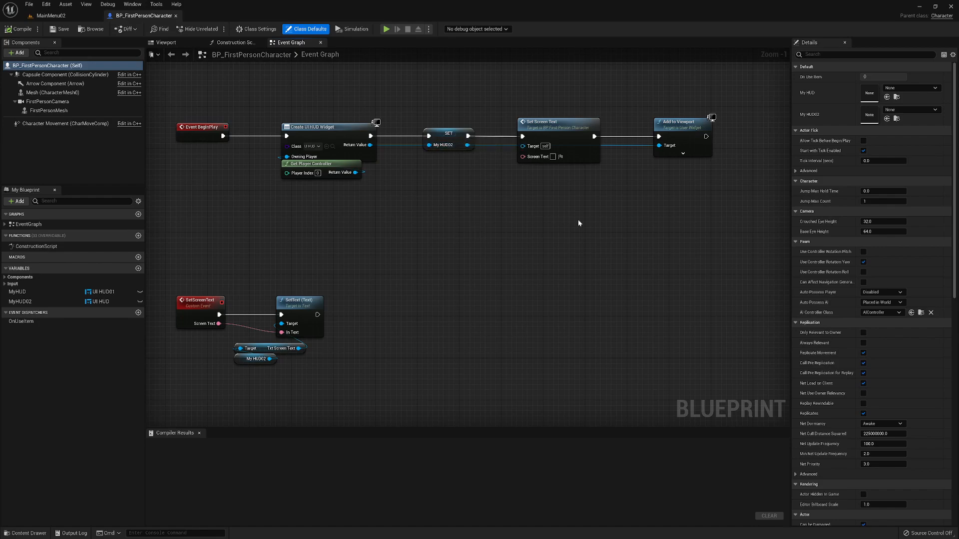
{"action": "right_click_drag", "start_coordinate": [595, 225], "coordinate": [608, 248]}
{"action": "left_click_drag", "start_coordinate": [189, 86], "coordinate": [748, 280]}
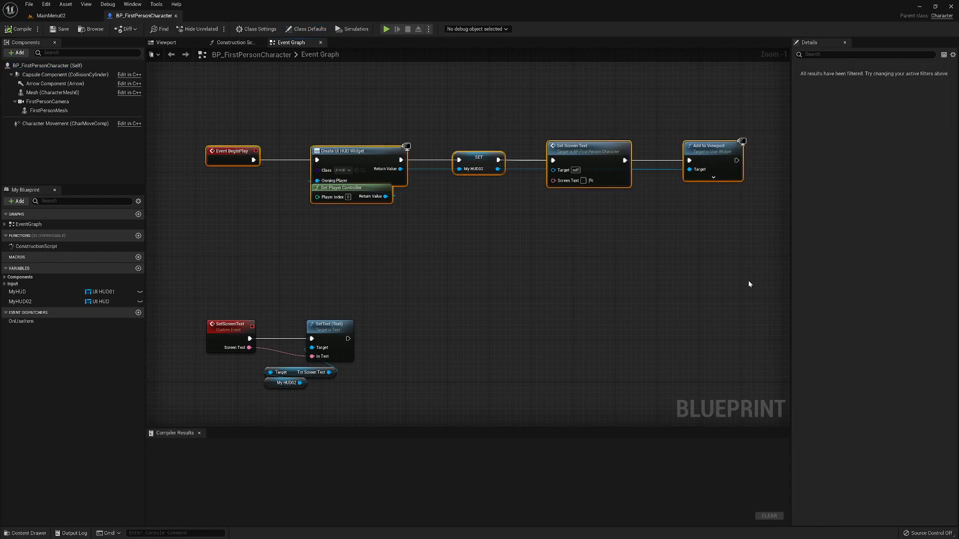
{"action": "key", "text": "c"}
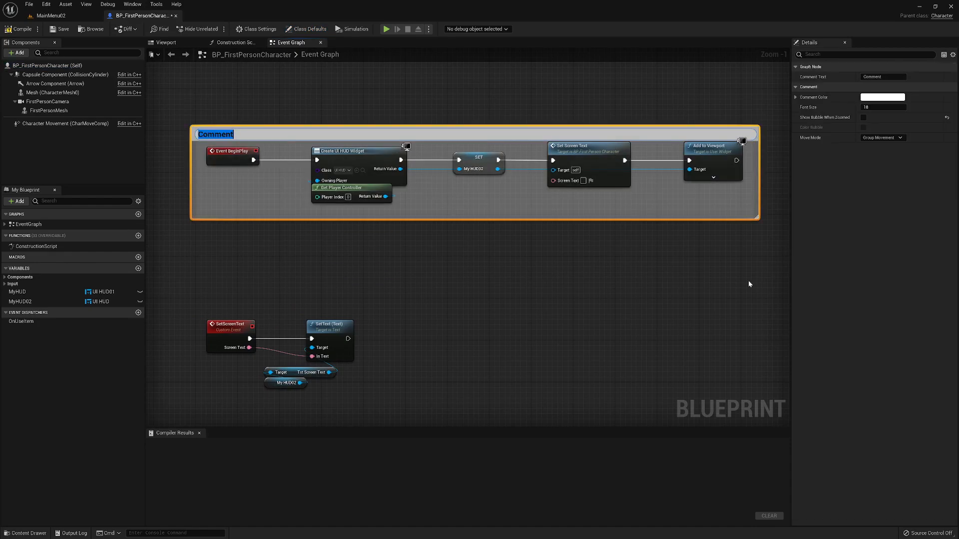
{"action": "type", "text": "BeginPlay"}
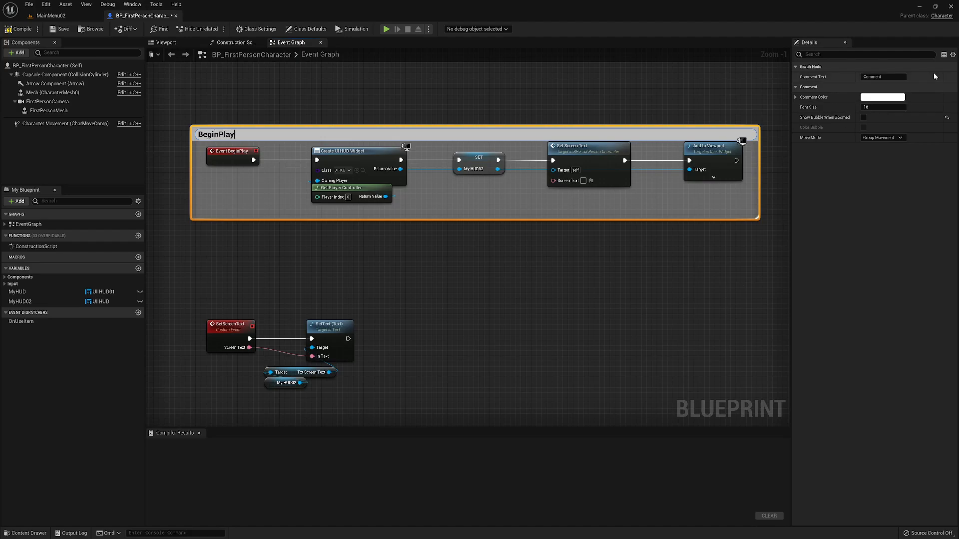
{"action": "left_click", "coordinate": [571, 262]}
- Set the BeginPlay comment's color to red with a saturation of about 0.94
{"action": "left_click", "coordinate": [476, 146]}
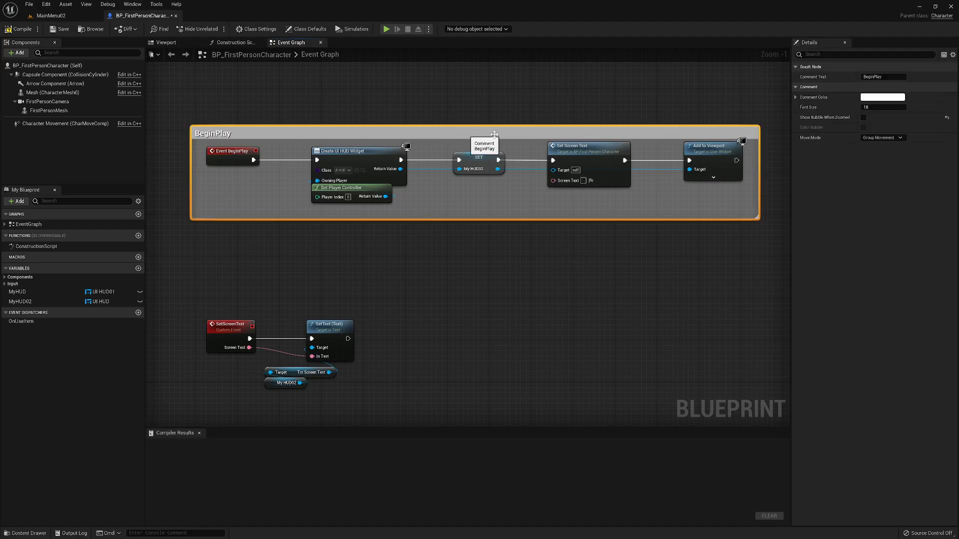
{"action": "left_click", "coordinate": [876, 97]}
{"action": "left_click_drag", "start_coordinate": [807, 150], "coordinate": [809, 130]}
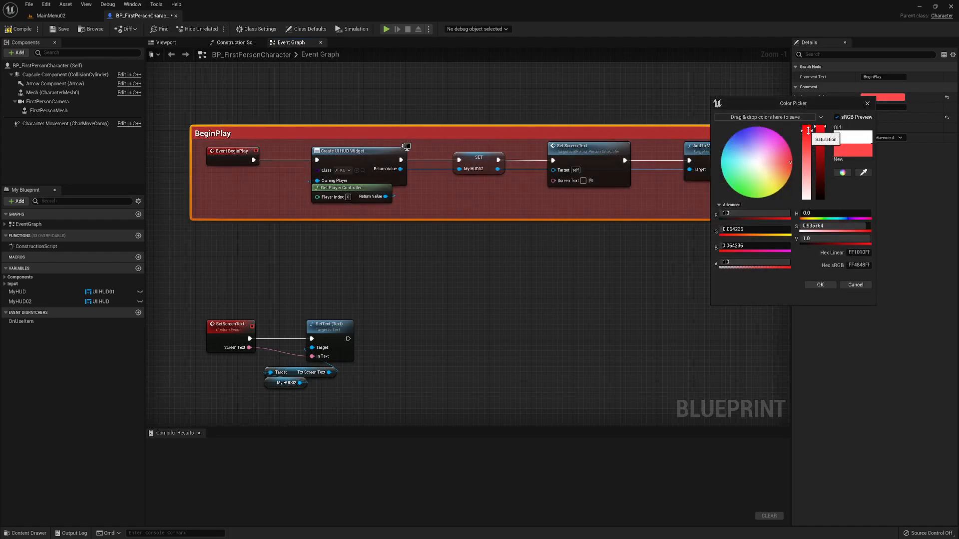
{"action": "left_click", "coordinate": [821, 286]}
- Wrap the SetScreenText custom event and its SetText nodes in a comment box titled "SetScreenText"
{"action": "scroll", "coordinate": [691, 280], "scroll_direction": "down", "scroll_amount": 2}
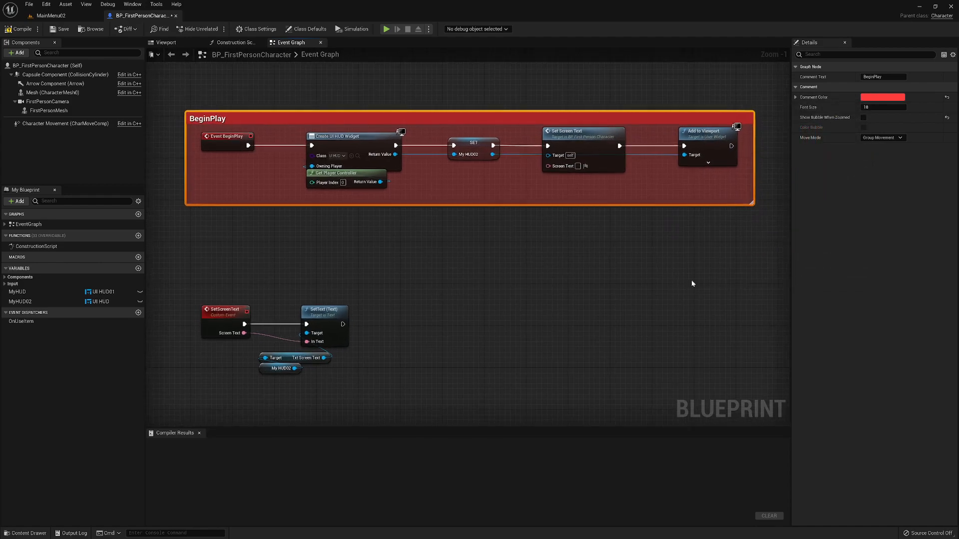
{"action": "right_click_drag", "start_coordinate": [664, 283], "coordinate": [541, 235]}
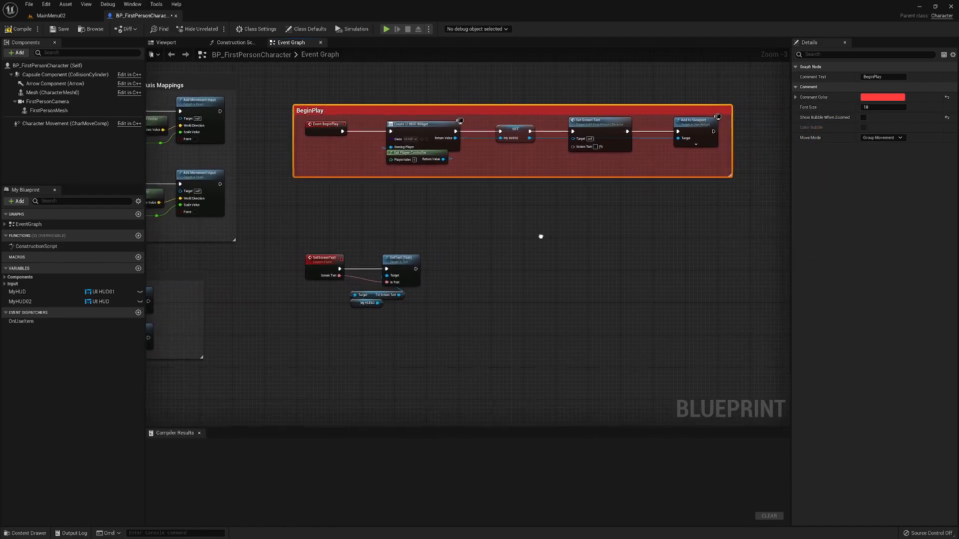
{"action": "left_click_drag", "start_coordinate": [286, 231], "coordinate": [418, 326]}
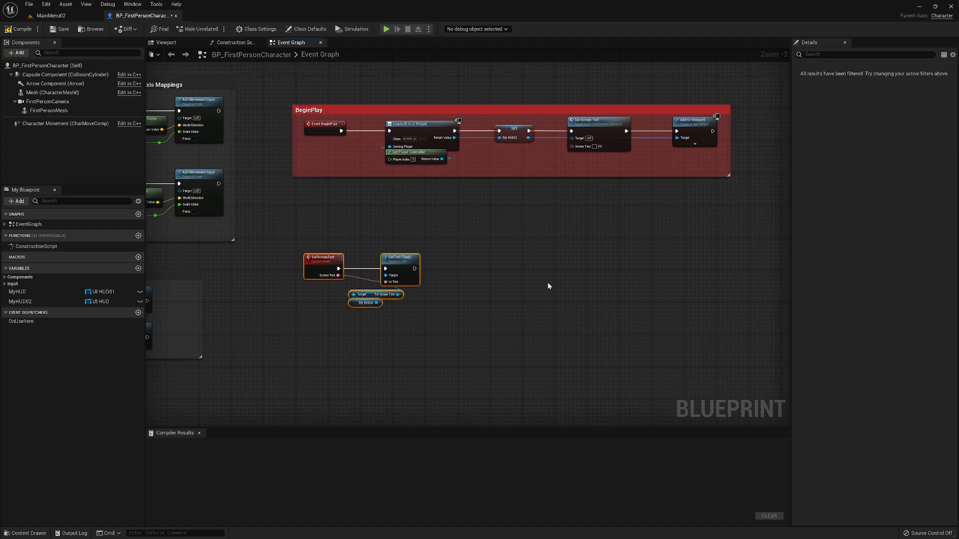
{"action": "key", "text": "c"}
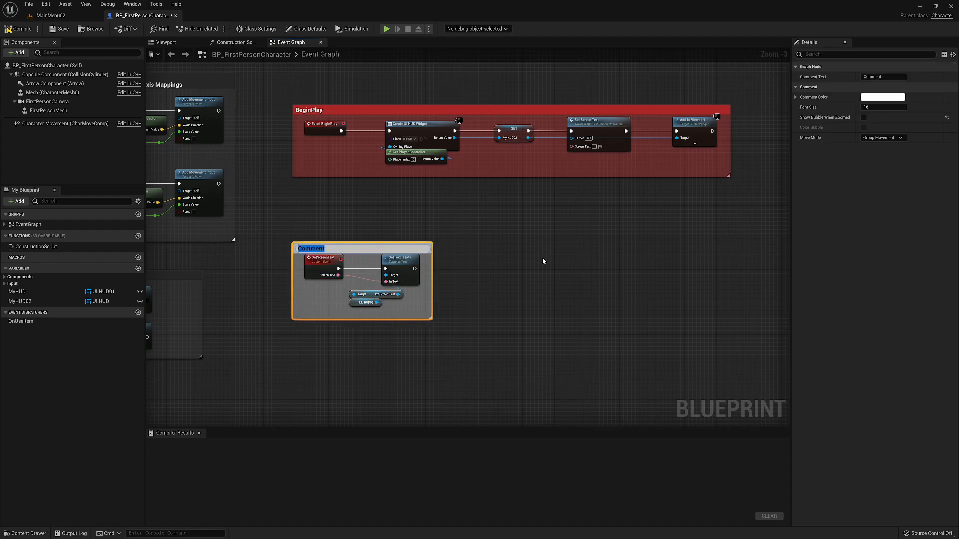
{"action": "type", "text": "SetScreenText"}
{"action": "key", "text": "Return"}
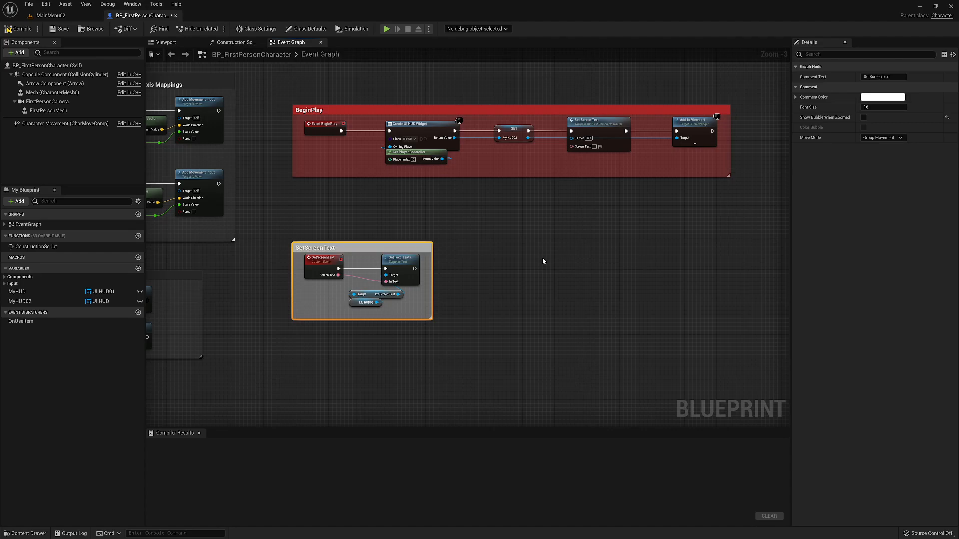
- Set the SetScreenText comment's color to violet-blue, with hue about 246 and saturation about 0.85
{"action": "scroll", "coordinate": [528, 314], "scroll_direction": "down", "scroll_amount": 5}
{"action": "right_click_drag", "start_coordinate": [541, 313], "coordinate": [520, 273]}
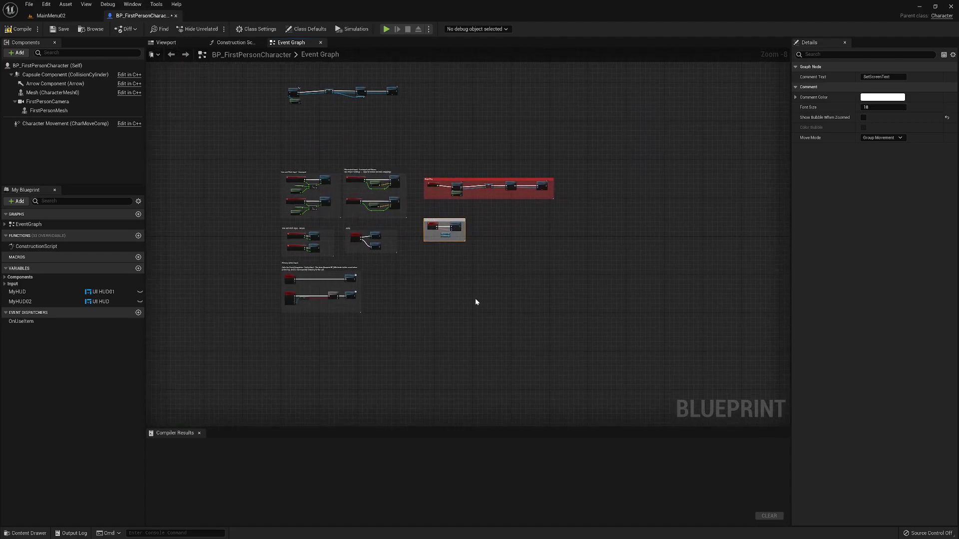
{"action": "scroll", "coordinate": [475, 302], "scroll_direction": "up", "scroll_amount": 4}
{"action": "right_click_drag", "start_coordinate": [374, 219], "coordinate": [413, 347]}
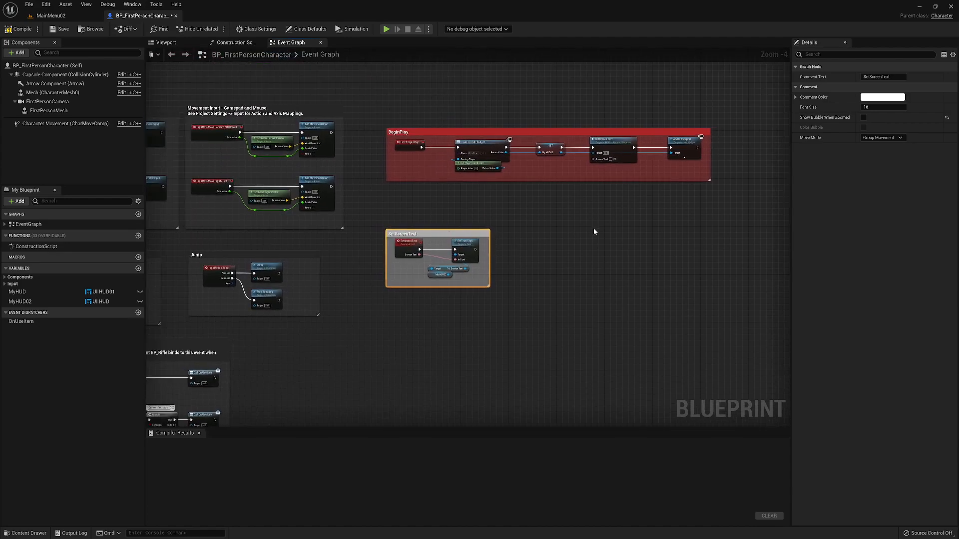
{"action": "left_click", "coordinate": [882, 98]}
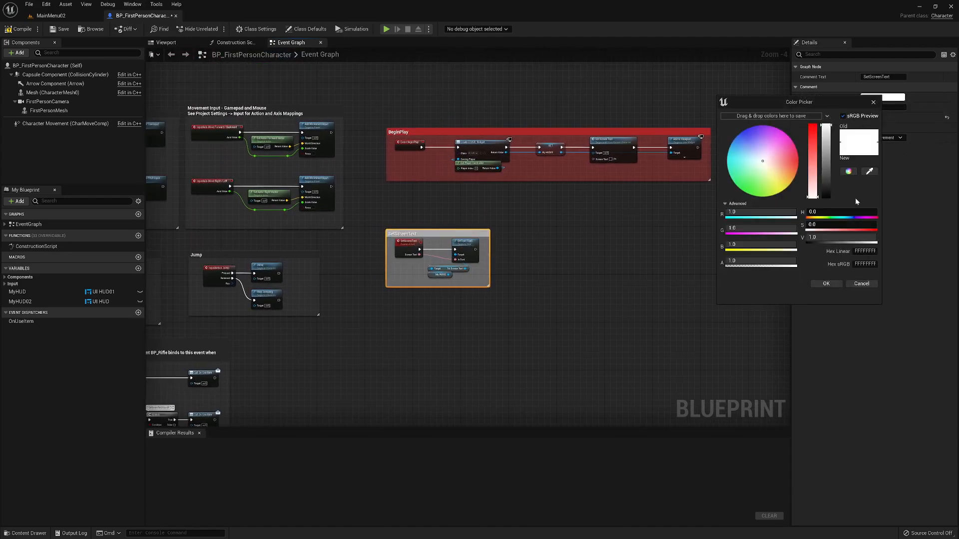
{"action": "left_click_drag", "start_coordinate": [756, 148], "coordinate": [750, 133]}
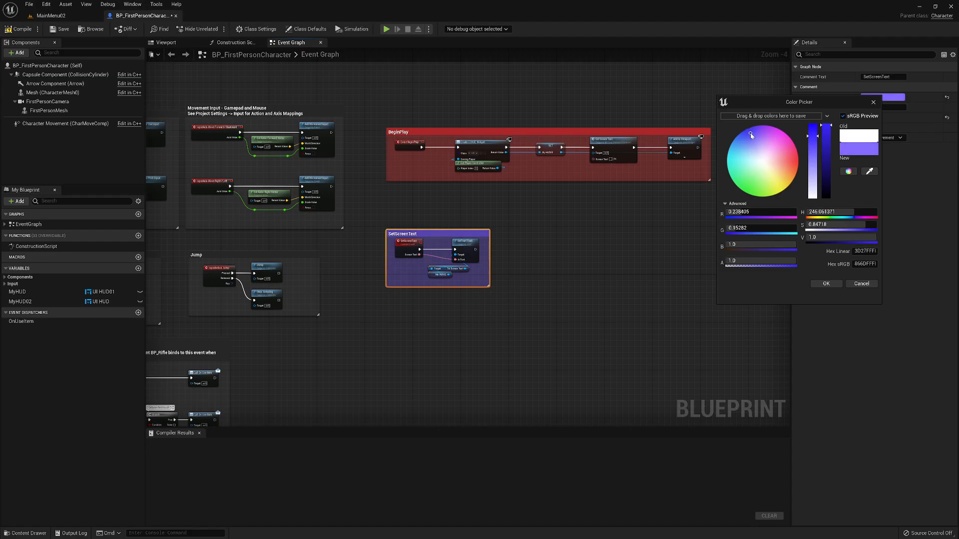
{"action": "left_click", "coordinate": [831, 283]}
- Compile and save the BP_FirstPersonCharacter blueprint and close its editor
{"action": "right_click_drag", "start_coordinate": [506, 326], "coordinate": [663, 306]}
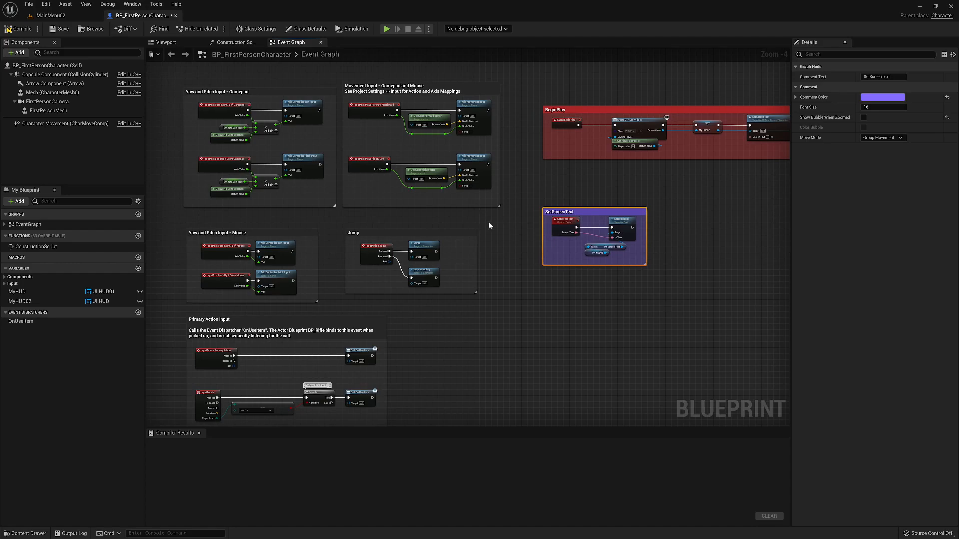
{"action": "right_click_drag", "start_coordinate": [643, 332], "coordinate": [422, 306]}
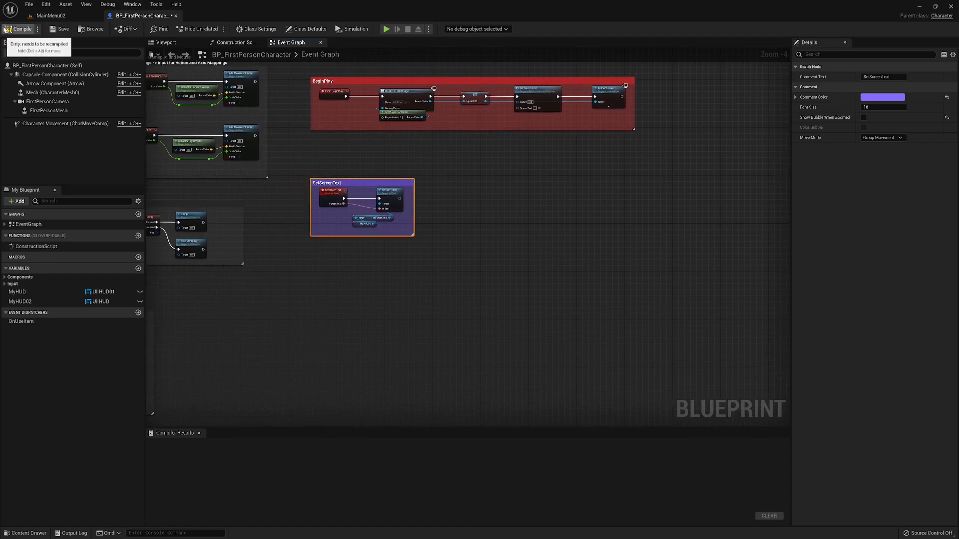
{"action": "left_click", "coordinate": [19, 29]}
{"action": "left_click", "coordinate": [61, 30]}
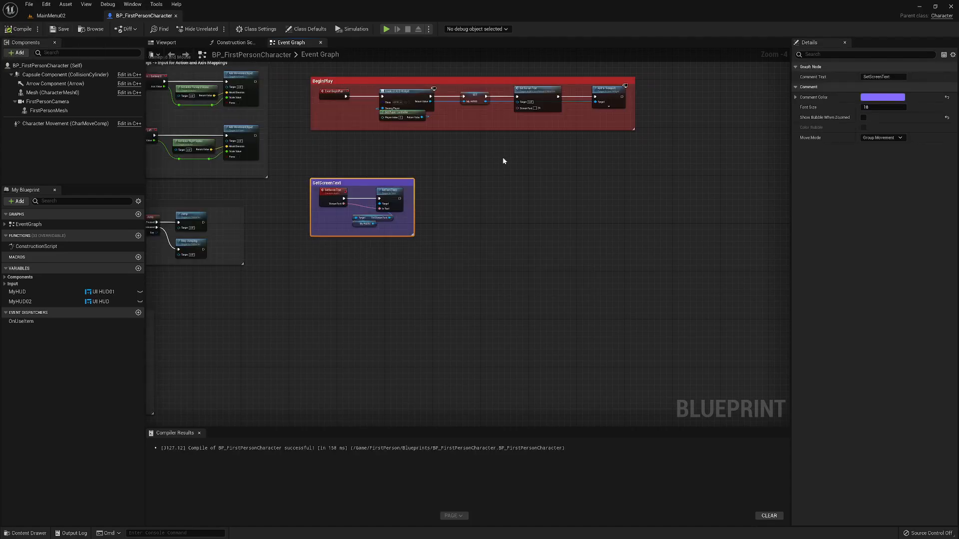
{"action": "left_click", "coordinate": [176, 16]}
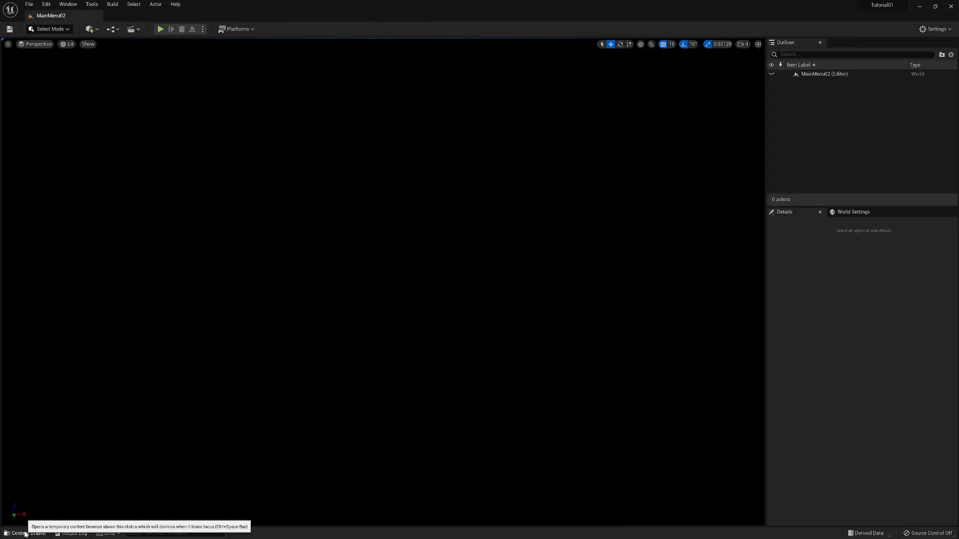
- Duplicate the BP_FirstPersonCharacter blueprint and name the copy BP_FPCharacter_Trace
{"action": "left_click", "coordinate": [20, 533]}
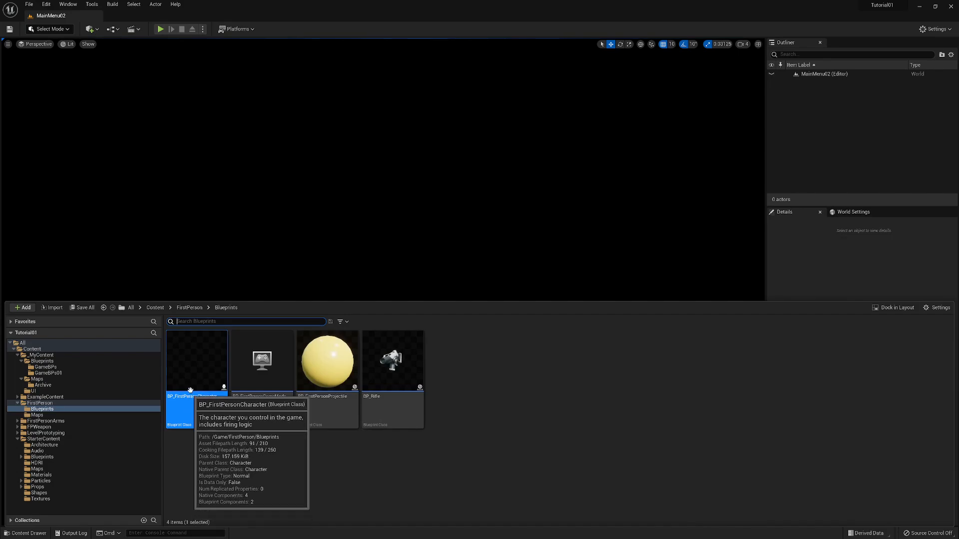
{"action": "right_click", "coordinate": [191, 354]}
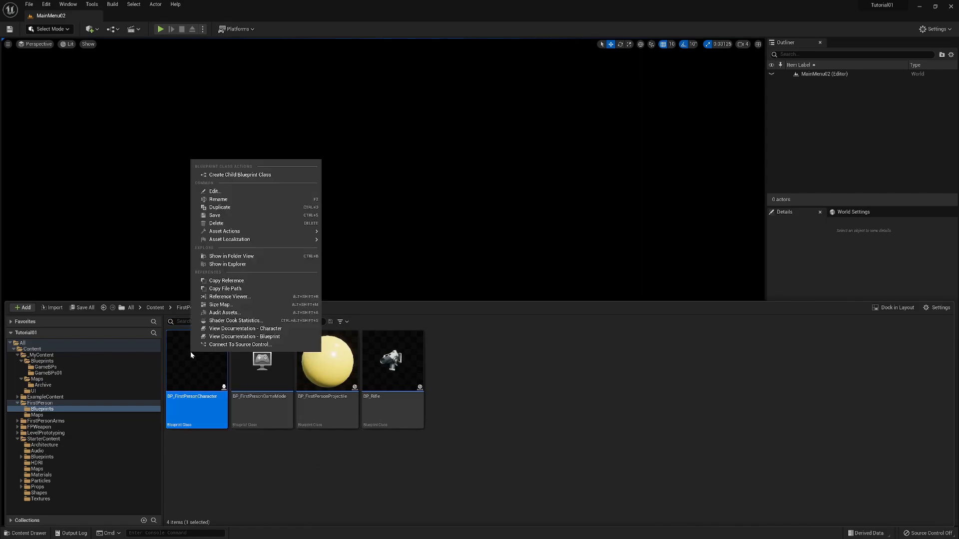
{"action": "left_click", "coordinate": [232, 208]}
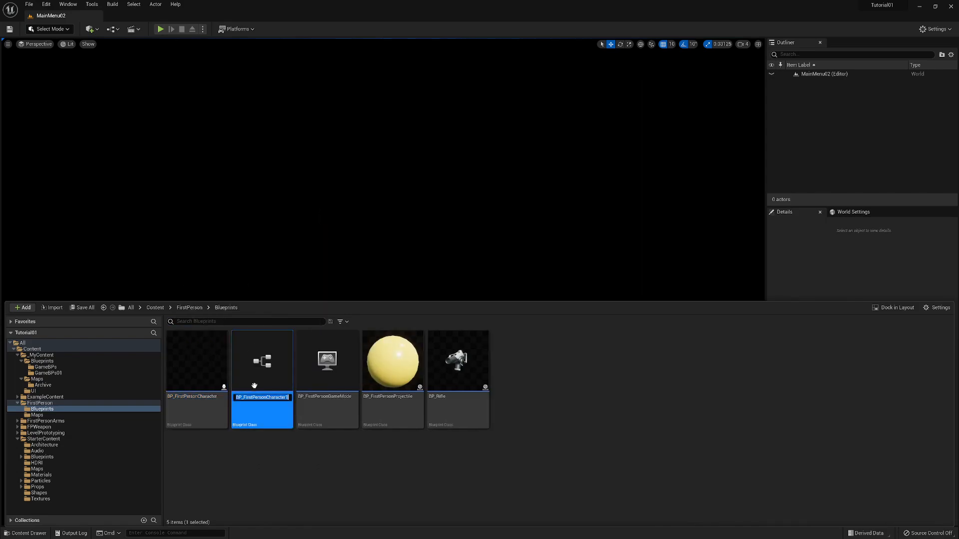
{"action": "left_click", "coordinate": [288, 398]}
{"action": "left_click_drag", "start_coordinate": [266, 398], "coordinate": [247, 397]}
{"action": "type", "text": "P"}
{"action": "key", "text": "Return"}
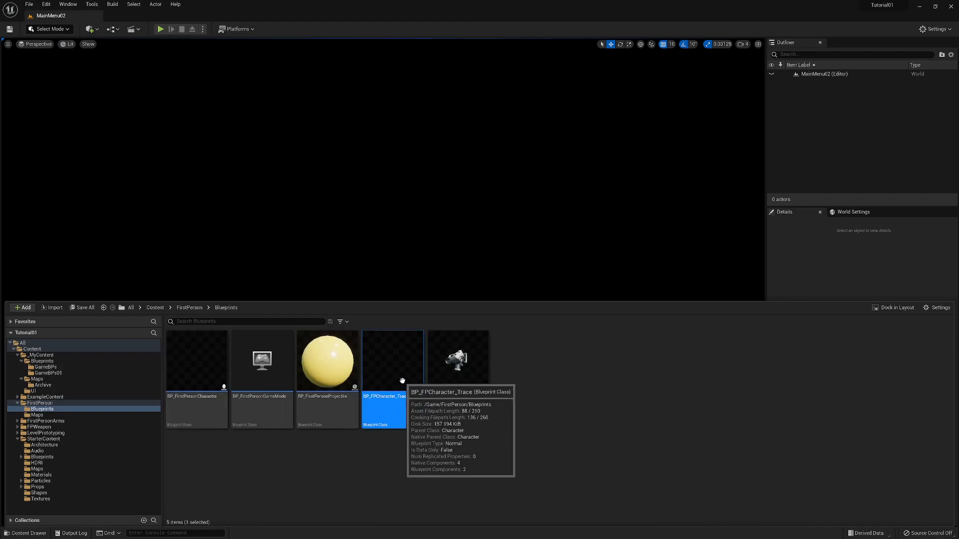
- Move BP_FPCharacter_Trace into the _MyContent/Blueprints/GameBPs folder and select it there
{"action": "left_click_drag", "start_coordinate": [403, 381], "coordinate": [70, 372]}
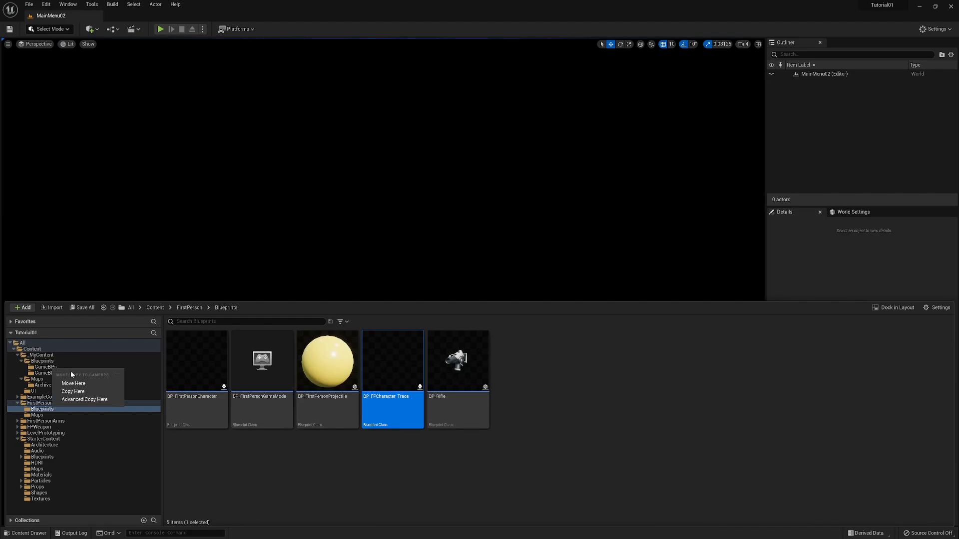
{"action": "left_click", "coordinate": [70, 383]}
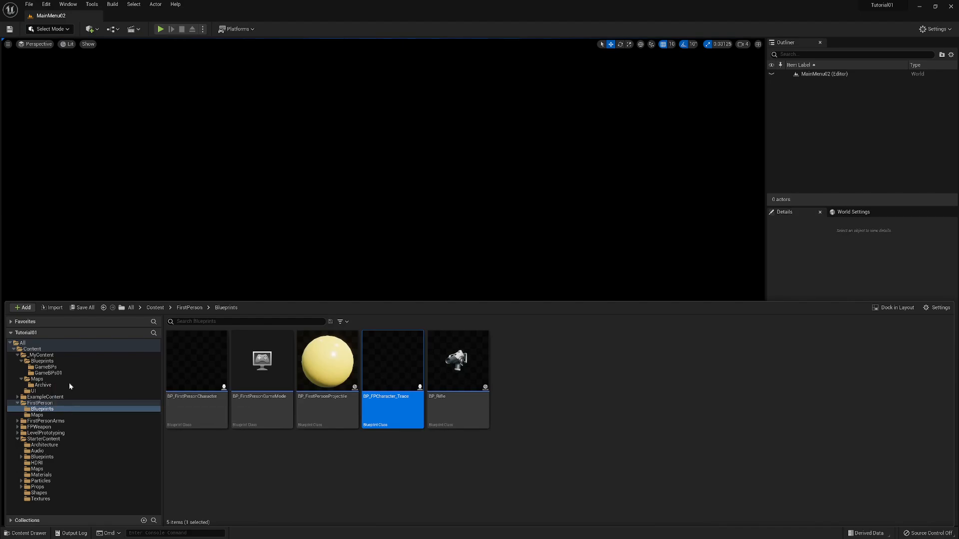
{"action": "left_click", "coordinate": [46, 368]}
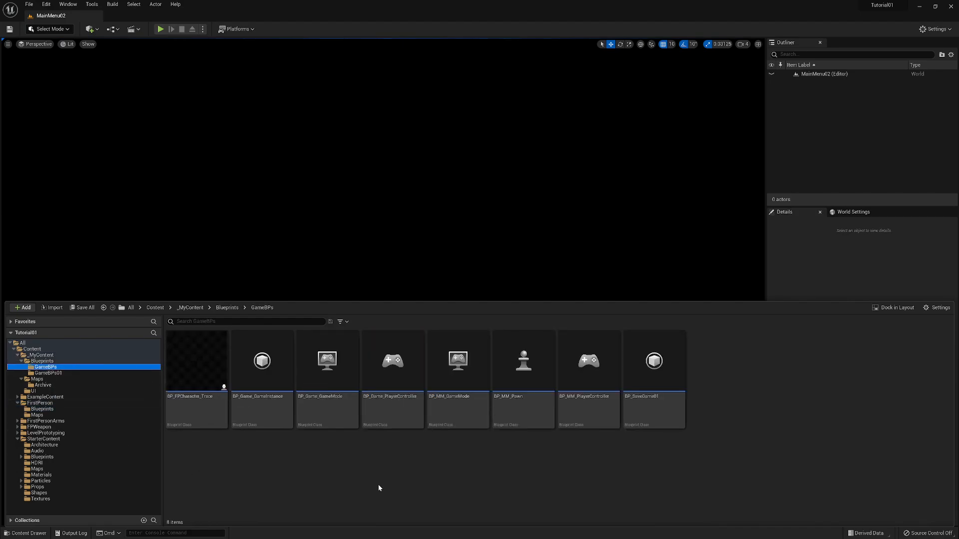
{"action": "left_click", "coordinate": [200, 402]}
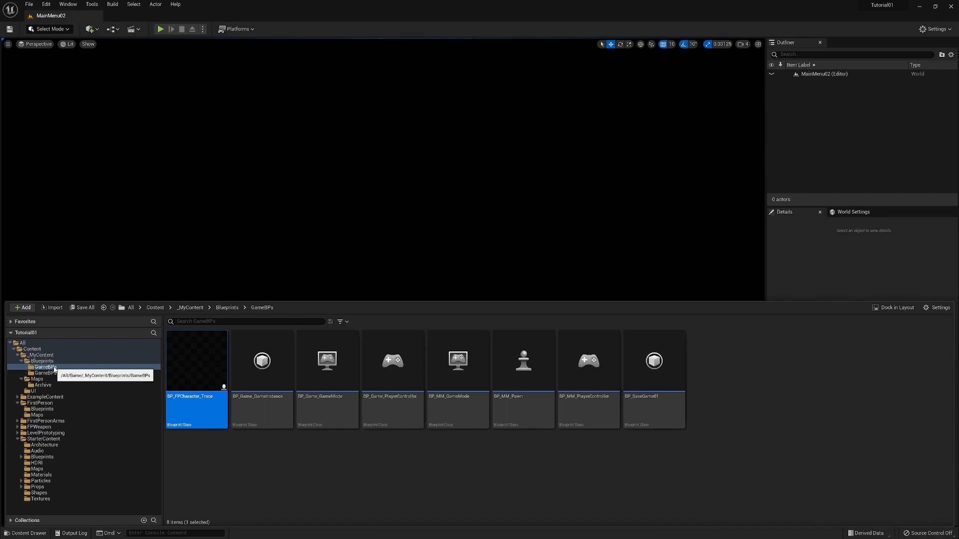
- Open the Tutorial02 level from the _MyContent/Maps folder and bring its viewport into focus
{"action": "left_click", "coordinate": [43, 380]}
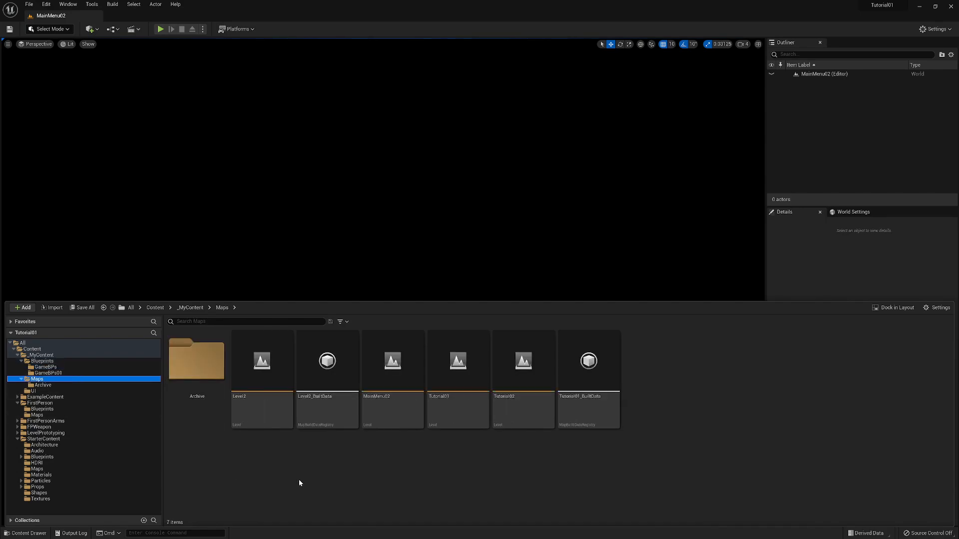
{"action": "double_click", "coordinate": [523, 404]}
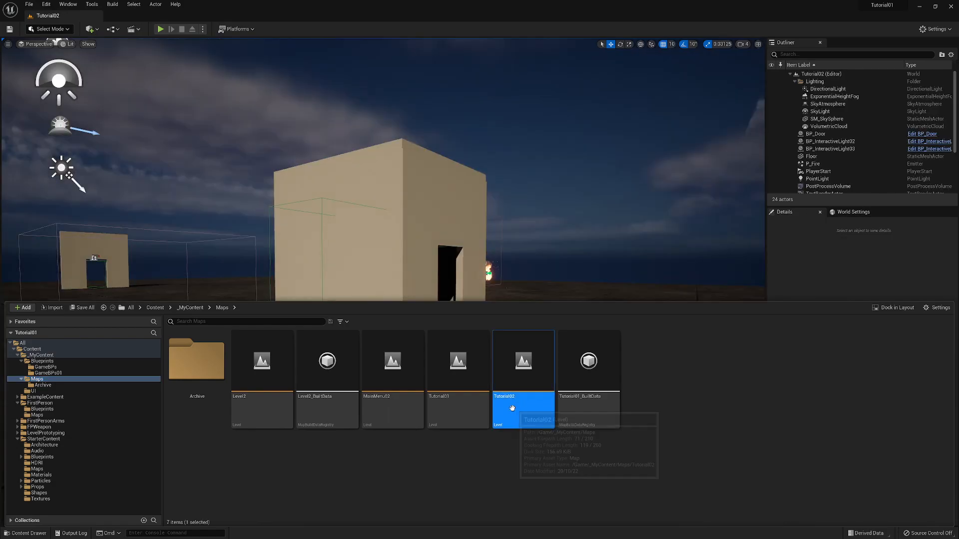
{"action": "left_click", "coordinate": [598, 272]}
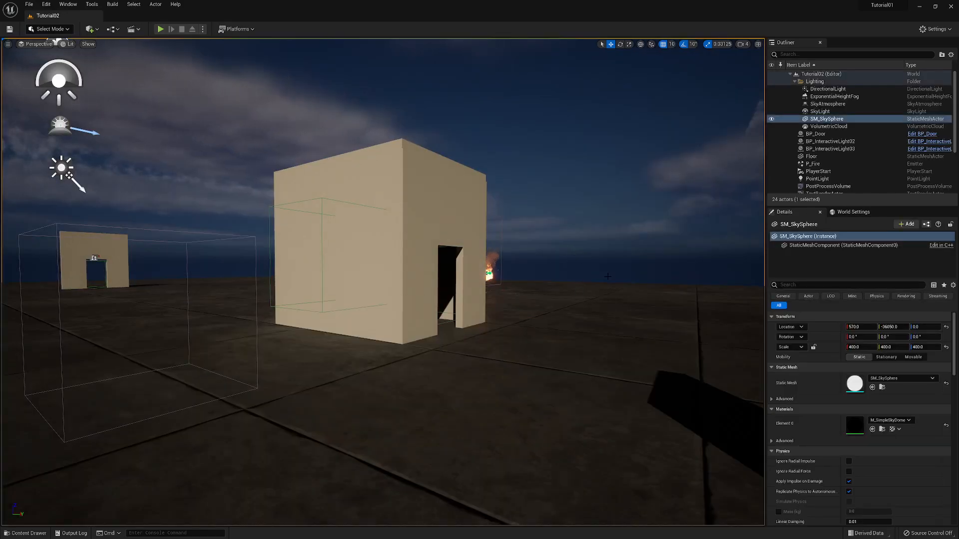
- Fly through the Tutorial02 level to examine the buildings, the fire and the player start area
{"action": "right_click_drag", "start_coordinate": [598, 272], "coordinate": [461, 255]}
{"action": "key", "text": "d"}
{"action": "key", "text": "d"}
{"action": "key", "text": "a"}
{"action": "key", "text": "q"}
{"action": "key", "text": "a"}
{"action": "key", "text": "a"}
{"action": "key", "text": "q"}
{"action": "key", "text": "d"}
{"action": "key", "text": "e"}
{"action": "key", "text": "d"}
{"action": "key", "text": "a"}
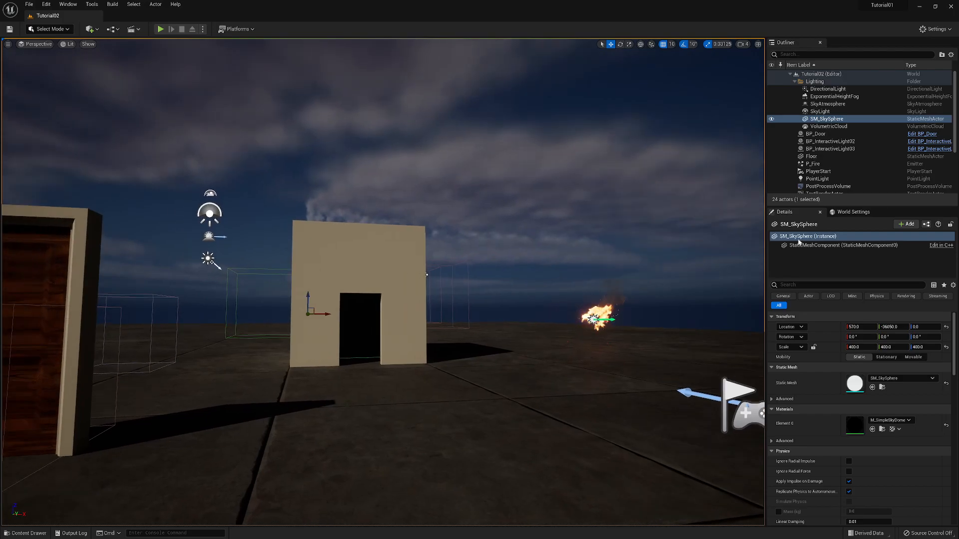
- Open the level's World Settings and examine its Game Mode classes
{"action": "left_click", "coordinate": [853, 213]}
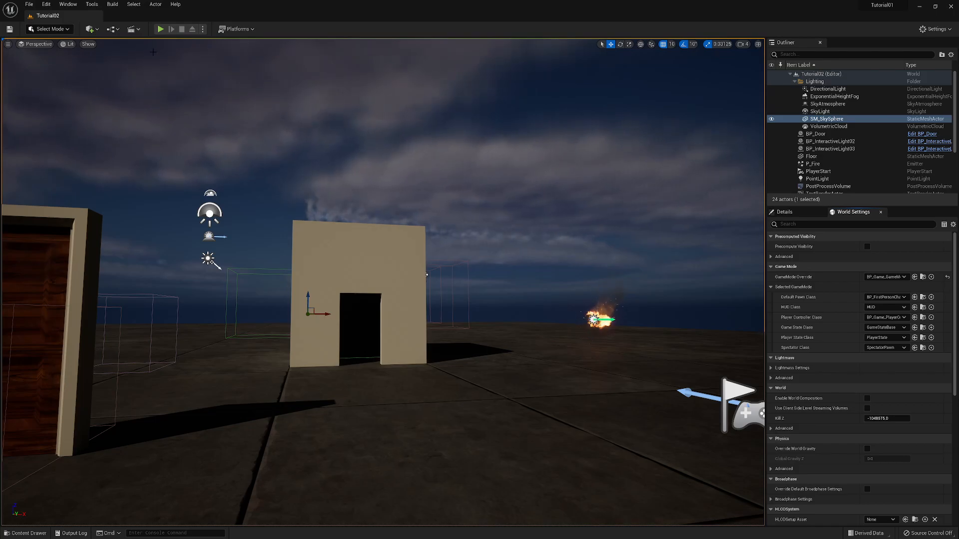
{"action": "left_click", "coordinate": [28, 533]}
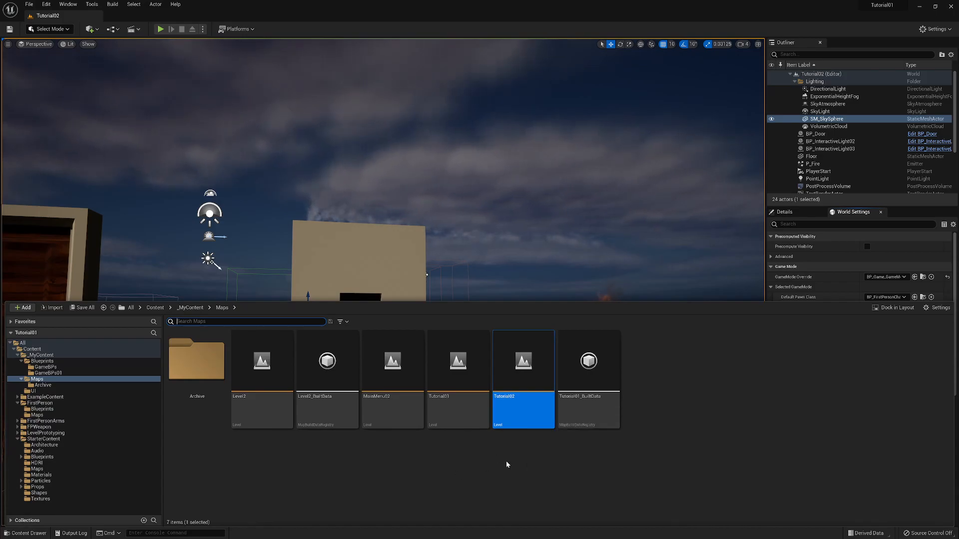
{"action": "left_click", "coordinate": [427, 275]}
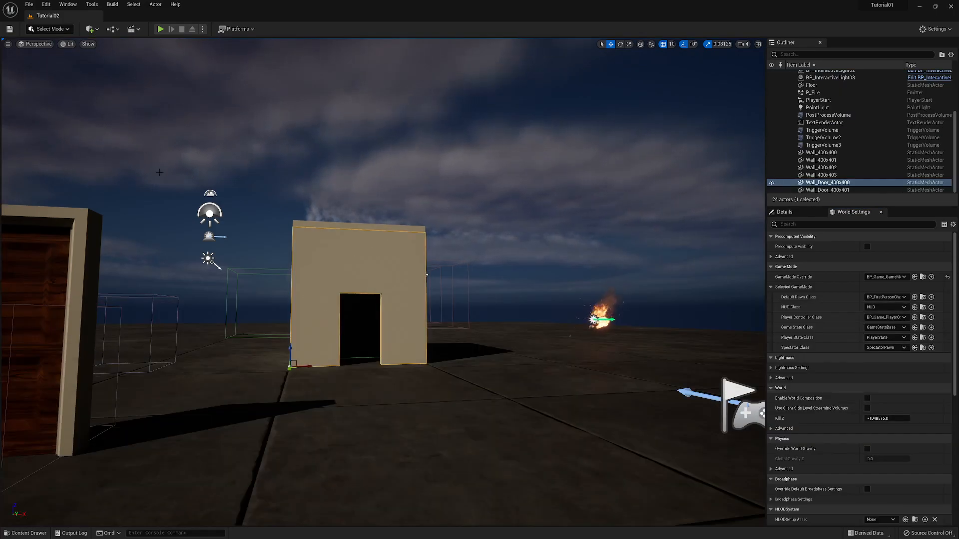
- Save the current level as Level3 in the _MyContent/Maps folder
{"action": "left_click", "coordinate": [32, 7]}
{"action": "mouse_move", "coordinate": [44, 56]}
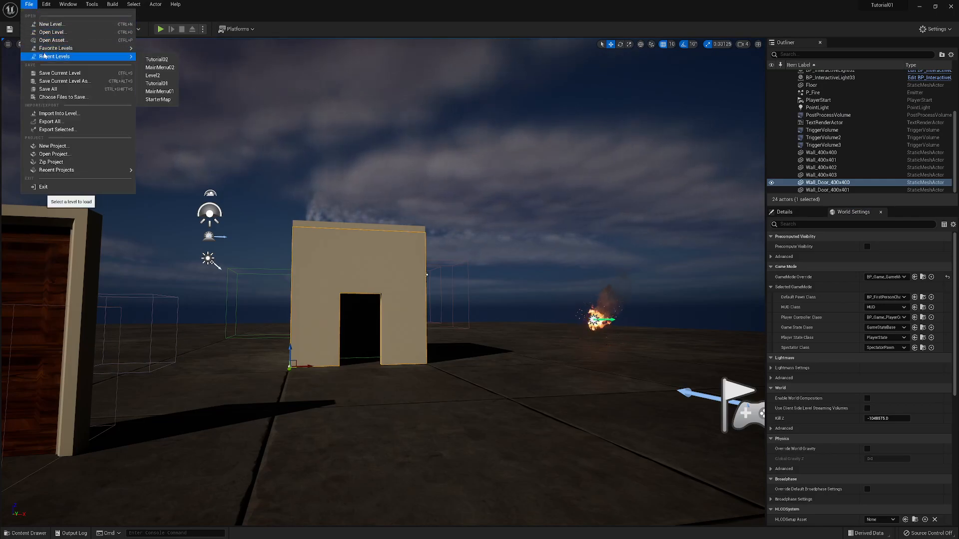
{"action": "left_click", "coordinate": [56, 81]}
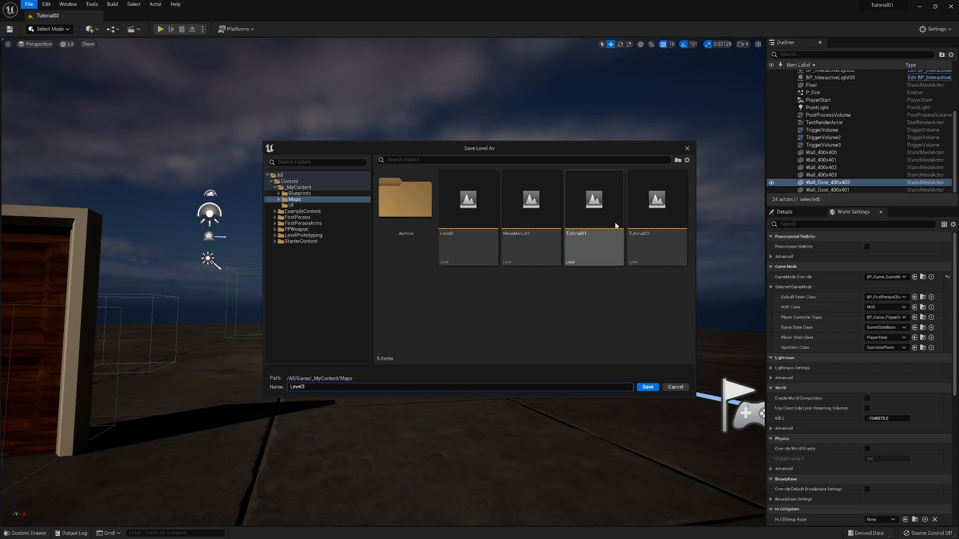
{"action": "left_click", "coordinate": [648, 387]}
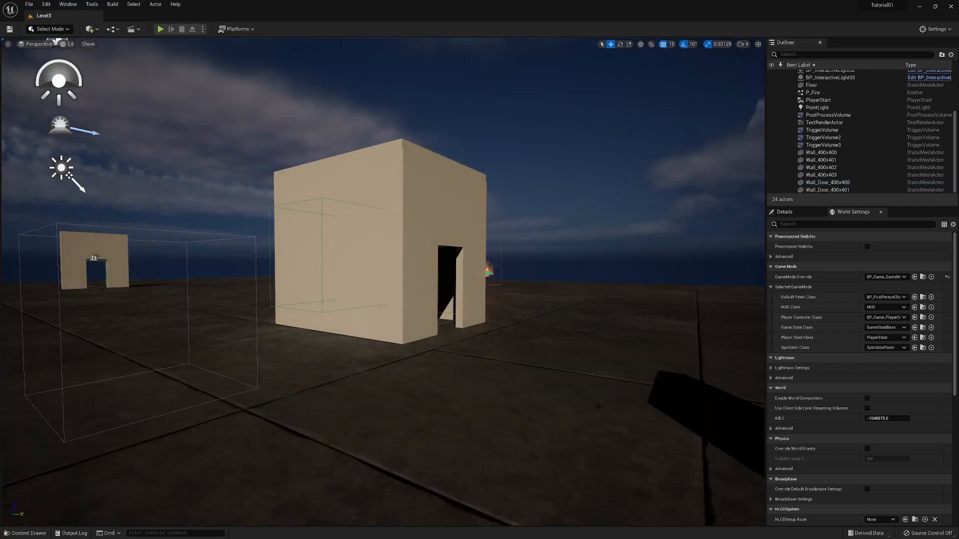
- Apply the M_Ceramic_Tile_Checker material from the StarterContent/Materials folder to the Level3 floor
{"action": "right_click_drag", "start_coordinate": [599, 406], "coordinate": [340, 418]}
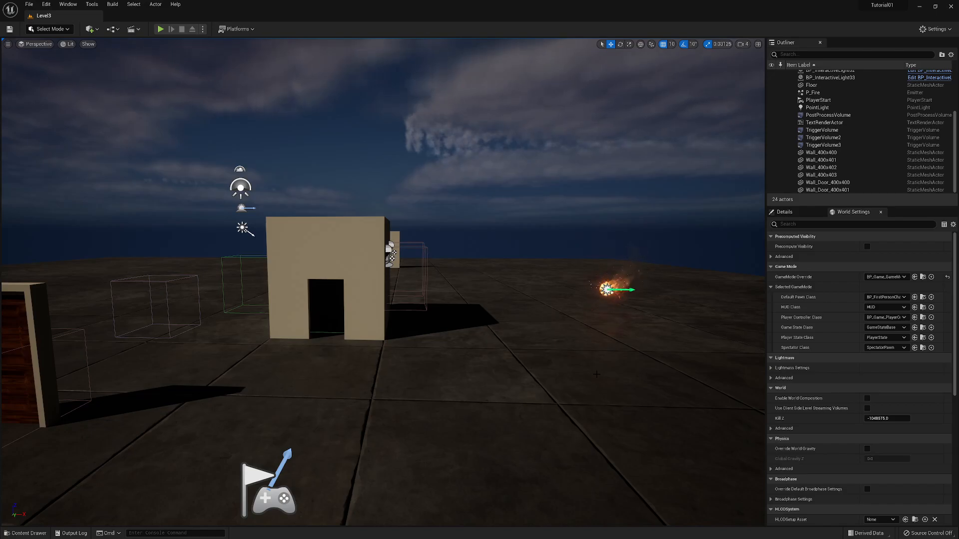
{"action": "right_click_drag", "start_coordinate": [340, 418], "coordinate": [319, 453]}
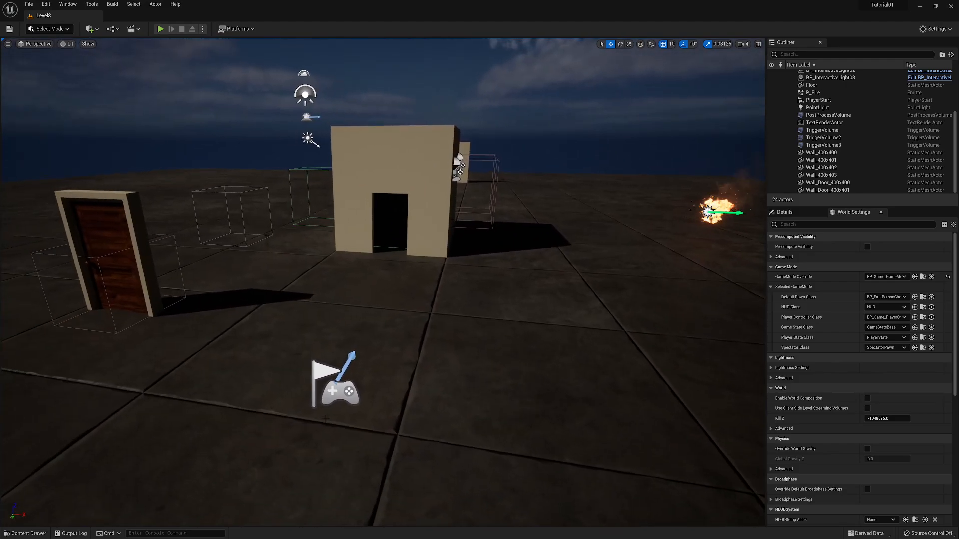
{"action": "left_click", "coordinate": [25, 533]}
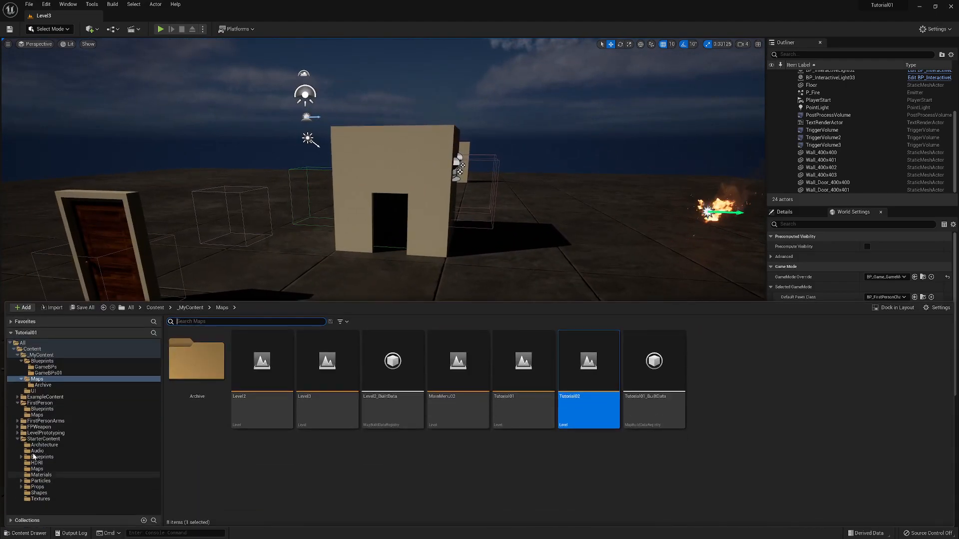
{"action": "left_click", "coordinate": [41, 475]}
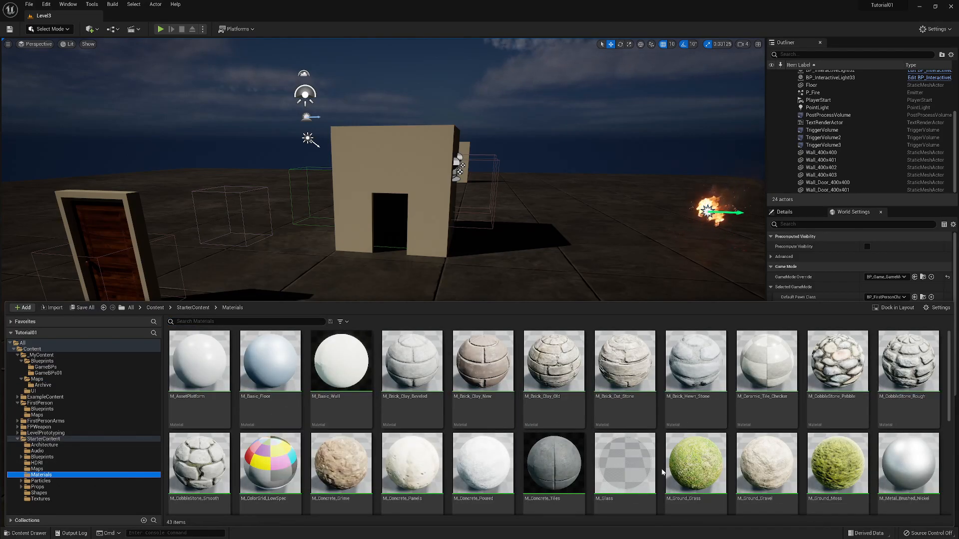
{"action": "left_click_drag", "start_coordinate": [764, 369], "coordinate": [458, 432]}
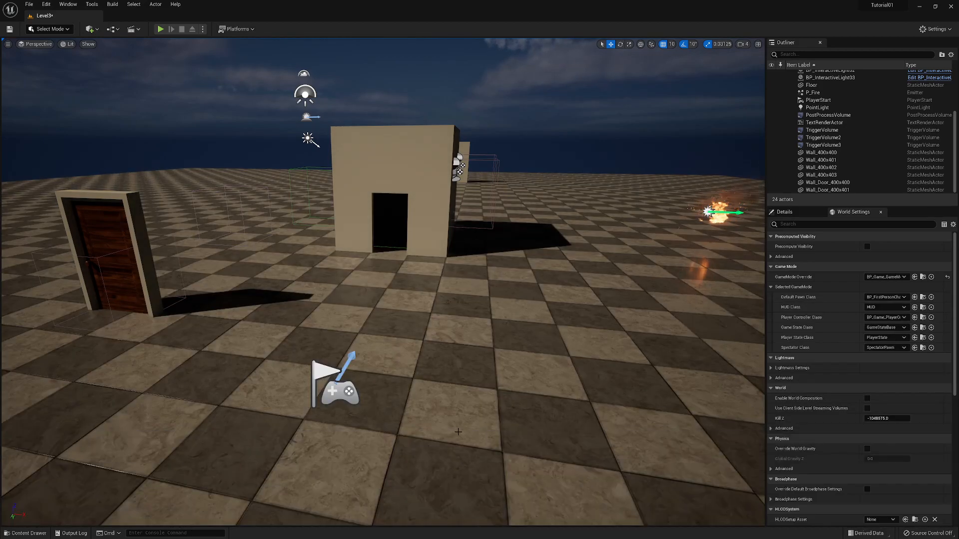
- Duplicate the Exit text actor and place the copy on the building's front wall at the doorway's upper edge
{"action": "mouse_move", "coordinate": [510, 385]}
{"action": "right_mouse_down"}
{"action": "mouse_move", "coordinate": [450, 367]}
{"action": "mouse_move", "coordinate": [527, 349]}
{"action": "mouse_move", "coordinate": [512, 280]}
{"action": "mouse_move", "coordinate": [514, 347]}
{"action": "mouse_move", "coordinate": [544, 341]}
{"action": "mouse_move", "coordinate": [524, 348]}
{"action": "mouse_move", "coordinate": [508, 386]}
{"action": "right_mouse_up"}
{"action": "key", "text": "a"}
{"action": "key", "text": "w"}
{"action": "key", "text": "d"}
{"action": "key", "text": "d"}
{"action": "key", "text": "d"}
{"action": "key", "text": "w"}
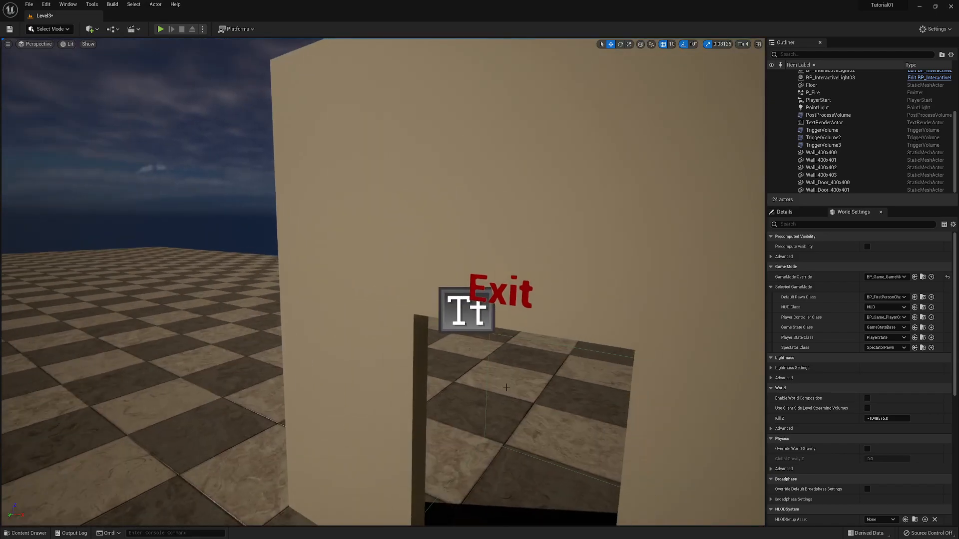
{"action": "left_click", "coordinate": [464, 315]}
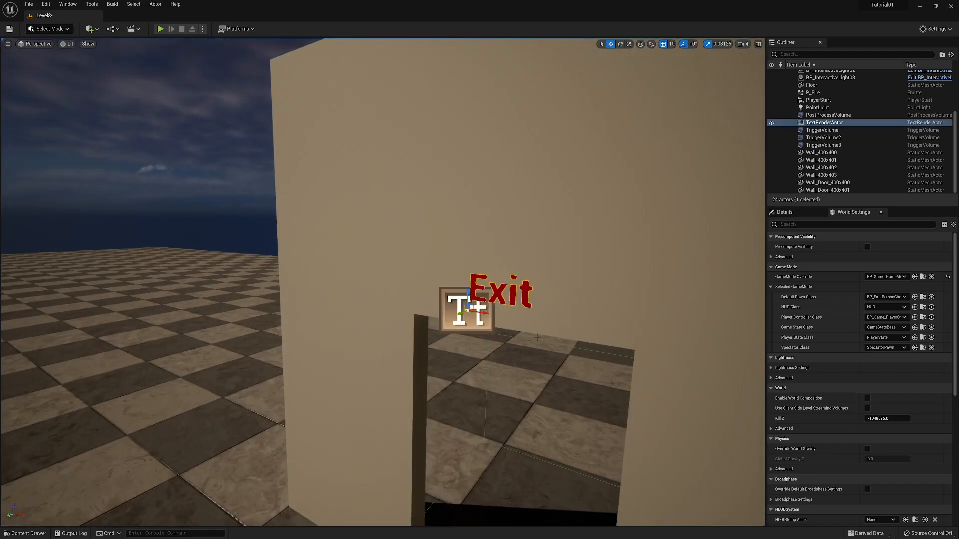
{"action": "right_click_drag", "start_coordinate": [536, 358], "coordinate": [464, 443]}
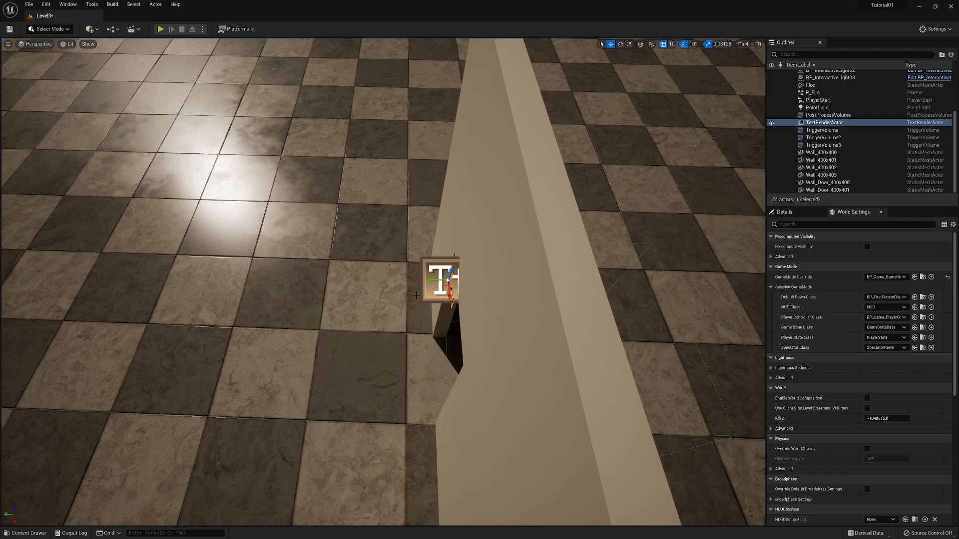
{"action": "left_click_drag", "start_coordinate": [431, 279], "coordinate": [430, 280], "text": "alt+shift"}
{"action": "right_click_drag", "start_coordinate": [342, 325], "coordinate": [342, 324]}
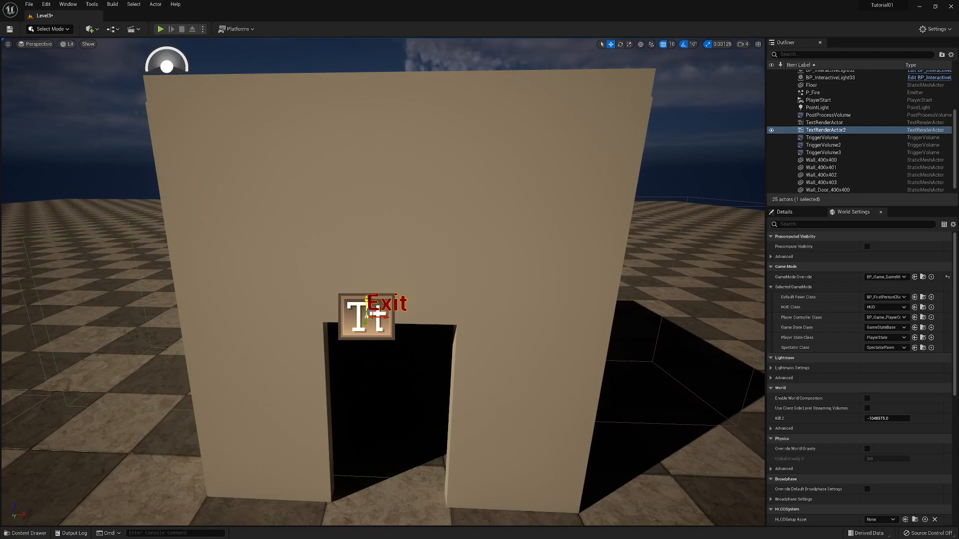
- Raise the copied Exit text to a height of 350 and duplicate it directly below at a height of 310
{"action": "left_click_drag", "start_coordinate": [374, 315], "coordinate": [375, 161]}
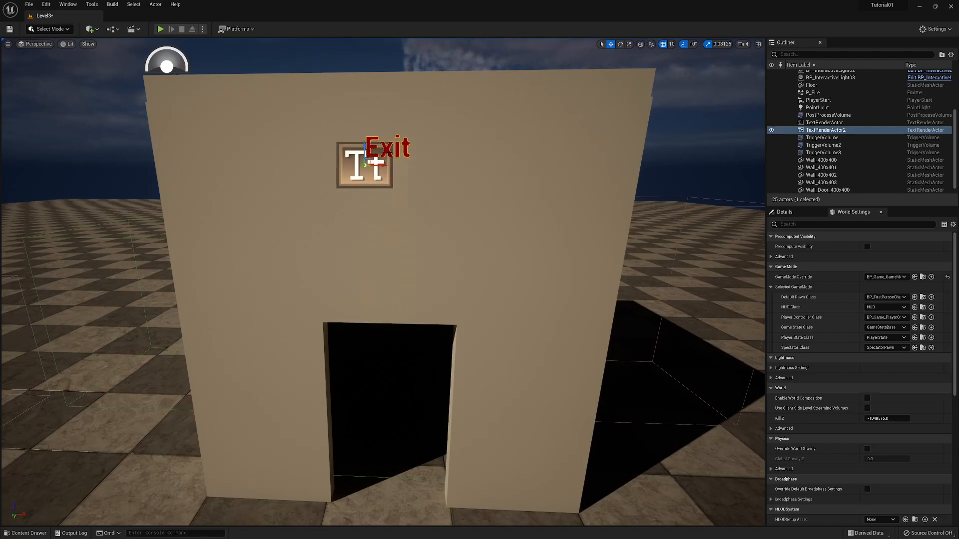
{"action": "left_click_drag", "start_coordinate": [363, 148], "coordinate": [363, 200], "text": "alt"}
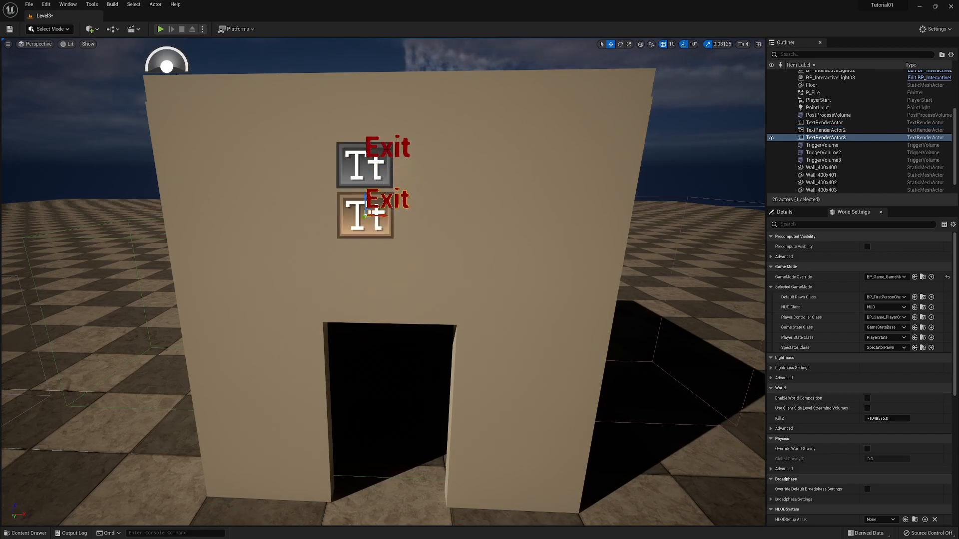
- Change the upper Exit text on the front wall to "Level 3"
{"action": "left_click", "coordinate": [376, 170]}
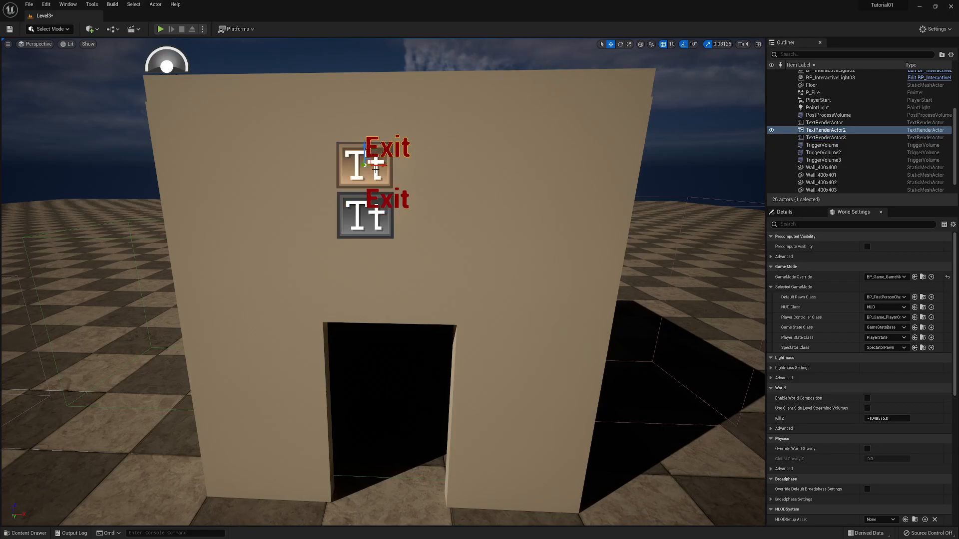
{"action": "left_click", "coordinate": [800, 214]}
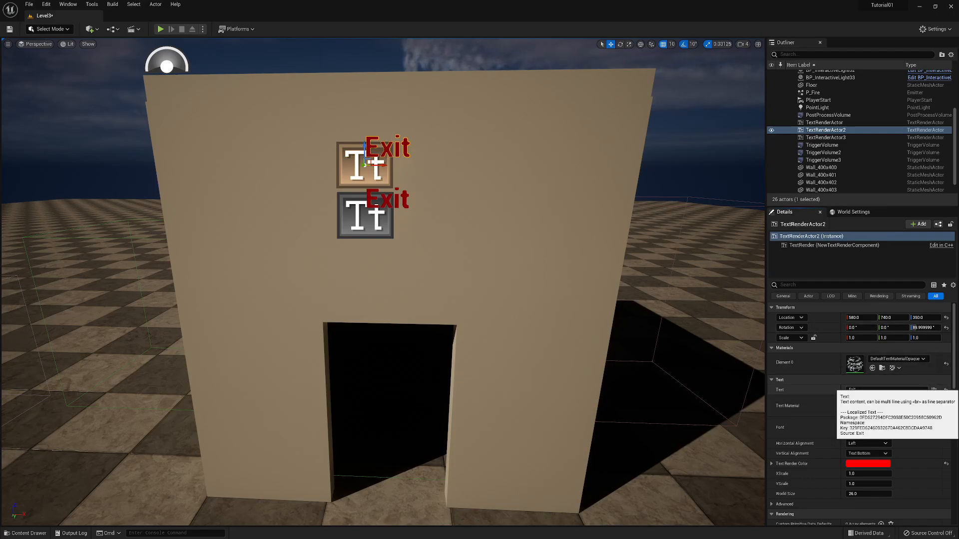
{"action": "left_click", "coordinate": [902, 389]}
{"action": "type", "text": "L"}
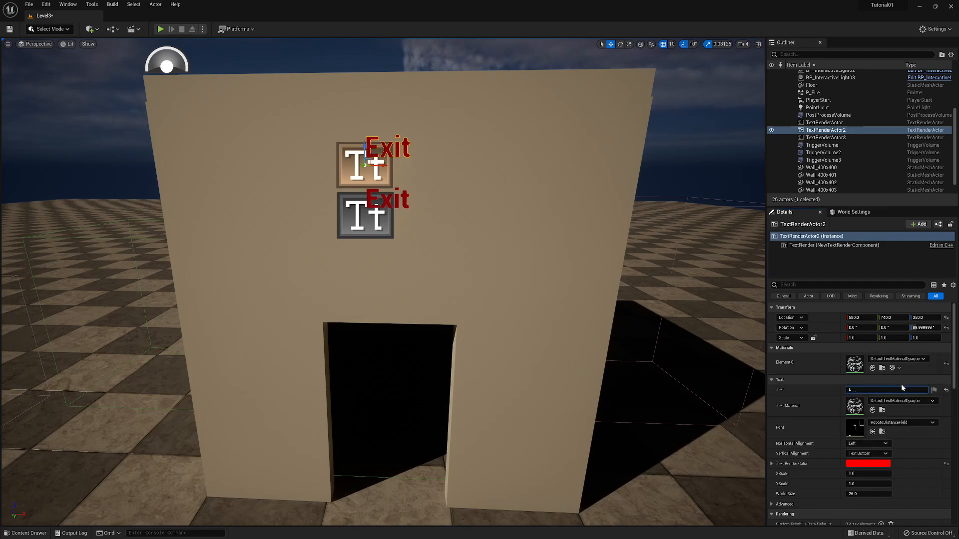
{"action": "type", "text": "evel 3"}
{"action": "key", "text": "Return"}
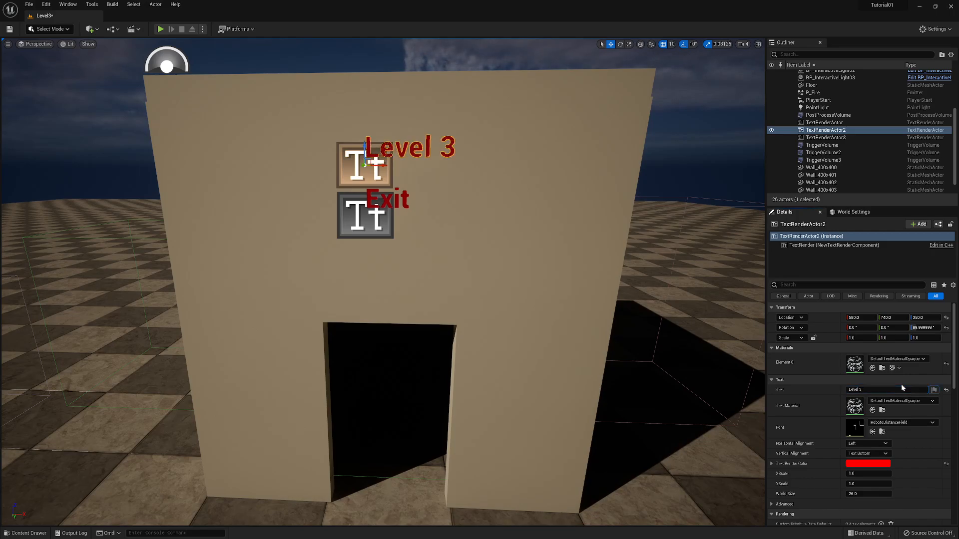
- Set the text render color of the "Level 3" sign to black
{"action": "left_click", "coordinate": [873, 463]}
{"action": "left_click_drag", "start_coordinate": [820, 372], "coordinate": [819, 446]}
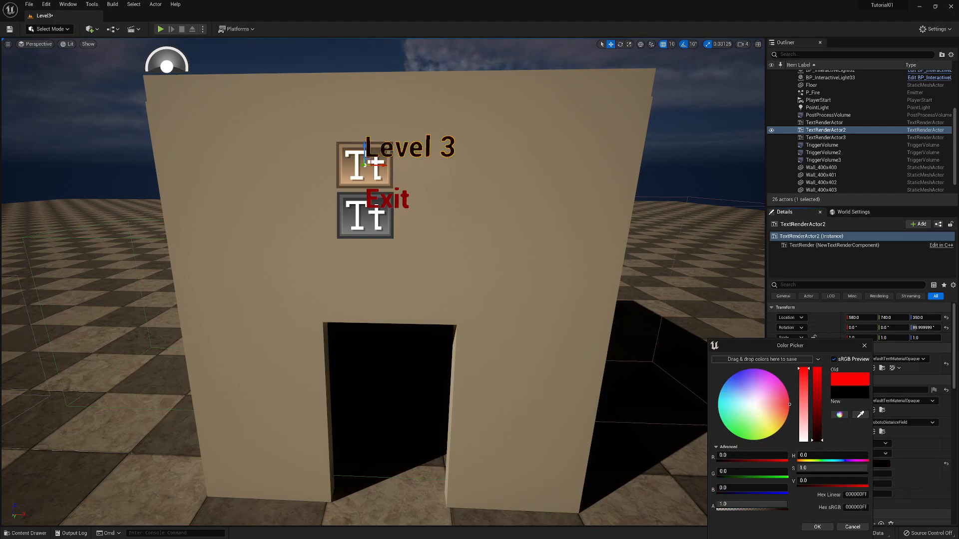
{"action": "left_click", "coordinate": [817, 527]}
- Change the lower Exit text on the front wall to "Character uses a Line Trace!"
{"action": "left_click", "coordinate": [357, 215]}
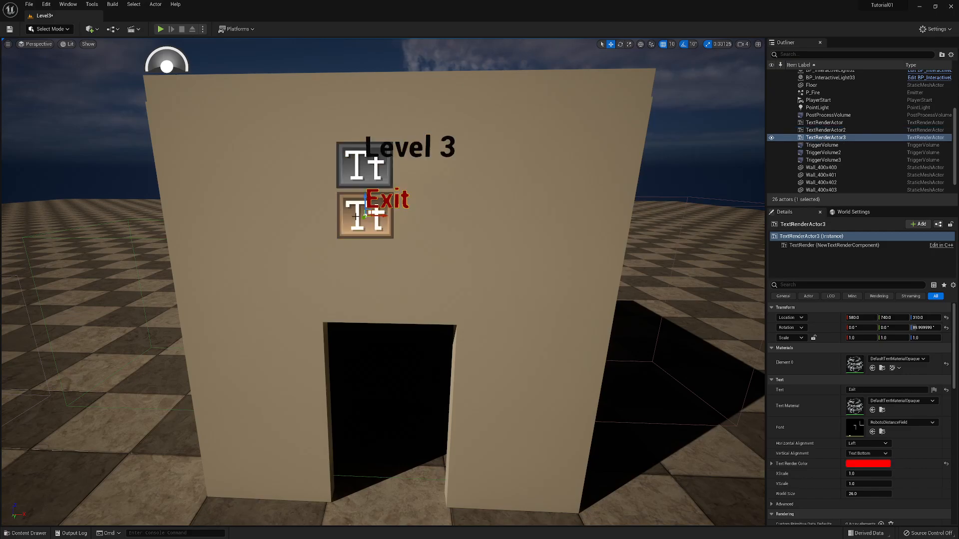
{"action": "left_click", "coordinate": [879, 390]}
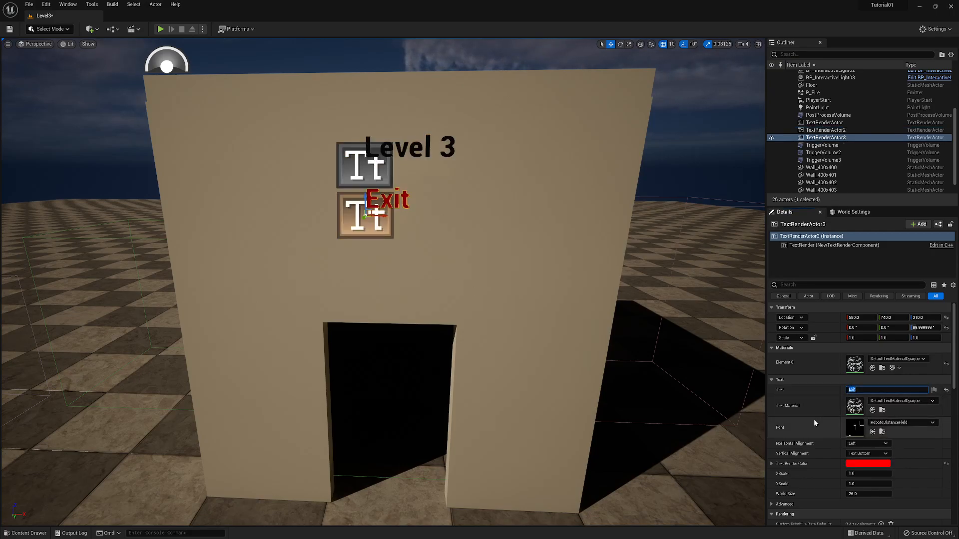
{"action": "type", "text": "D"}
{"action": "type", "text": "haracter use"}
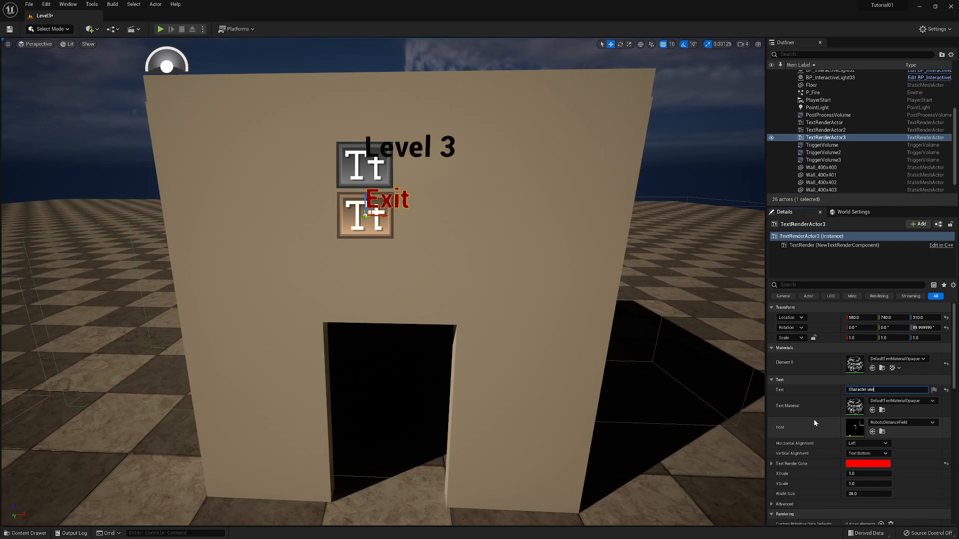
{"action": "type", "text": "Trac"}
{"action": "key", "text": "BackSpace"}
{"action": "key", "text": "BackSpace"}
{"action": "key", "text": "BackSpace"}
{"action": "key", "text": "BackSpace"}
{"action": "key", "text": "BackSpace"}
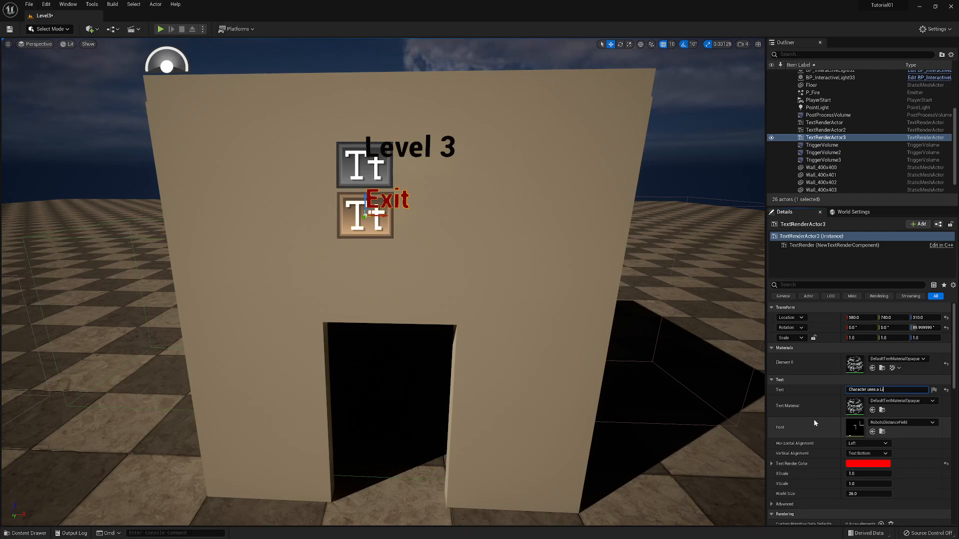
{"action": "type", "text": "Line Trace"}
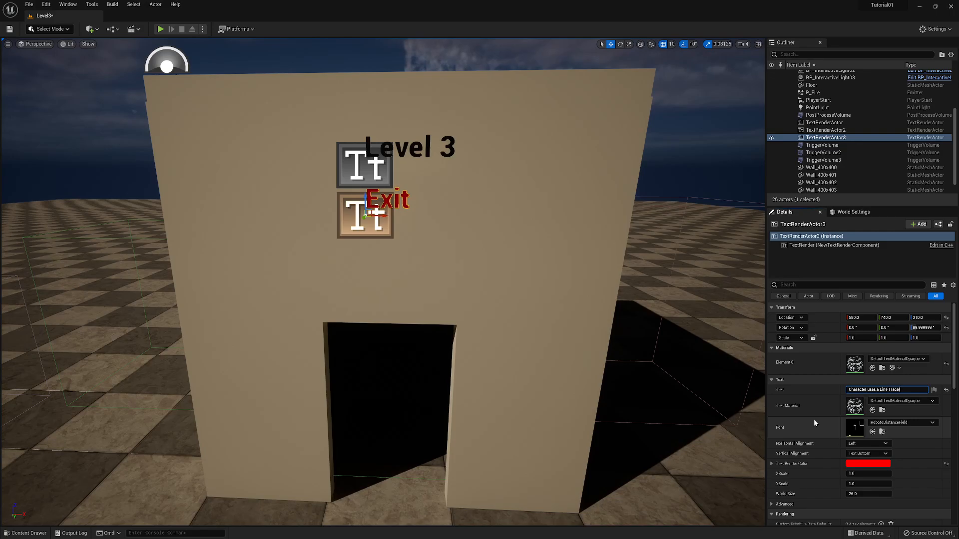
{"action": "type", "text": "!"}
{"action": "key", "text": "Return"}
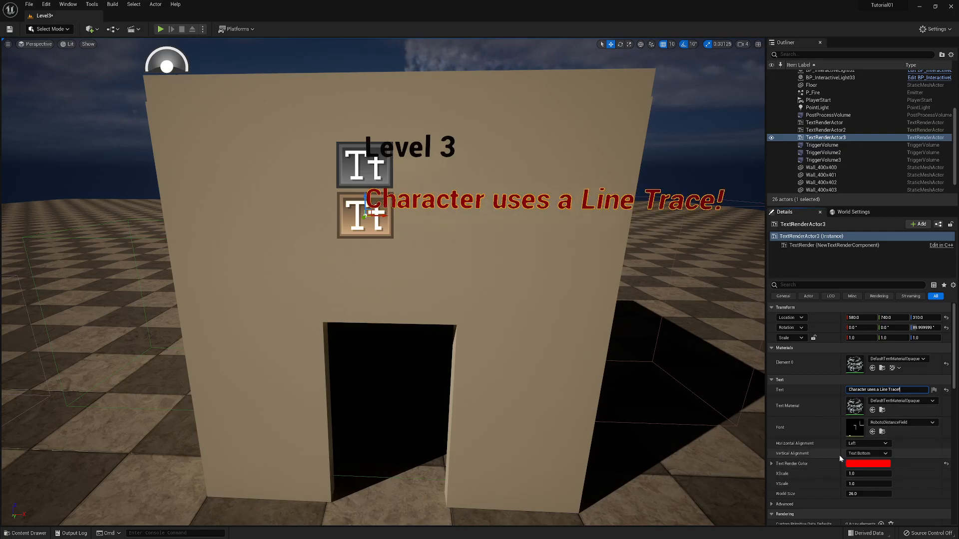
- Set the text render color of the "Character uses a Line Trace!" sign to black
{"action": "left_click", "coordinate": [864, 465]}
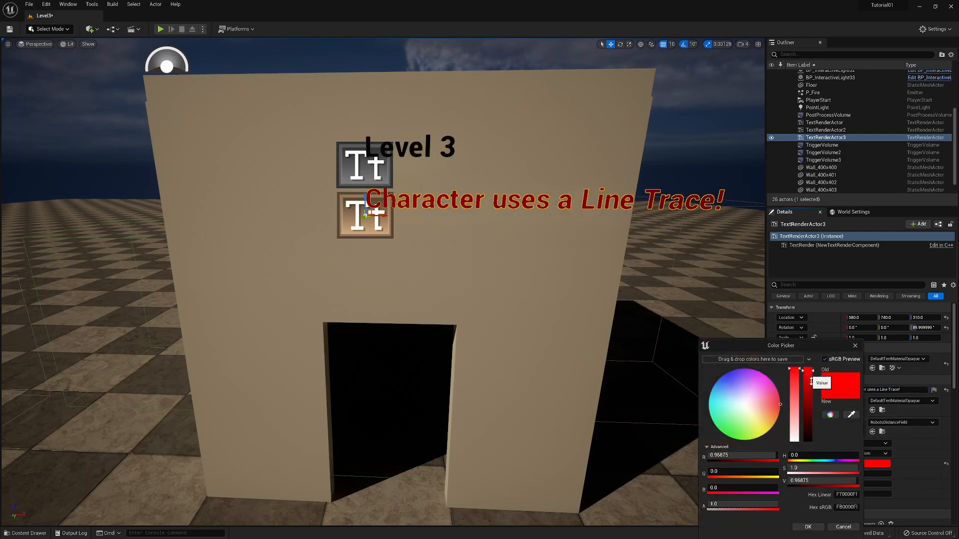
{"action": "left_click_drag", "start_coordinate": [809, 378], "coordinate": [810, 442]}
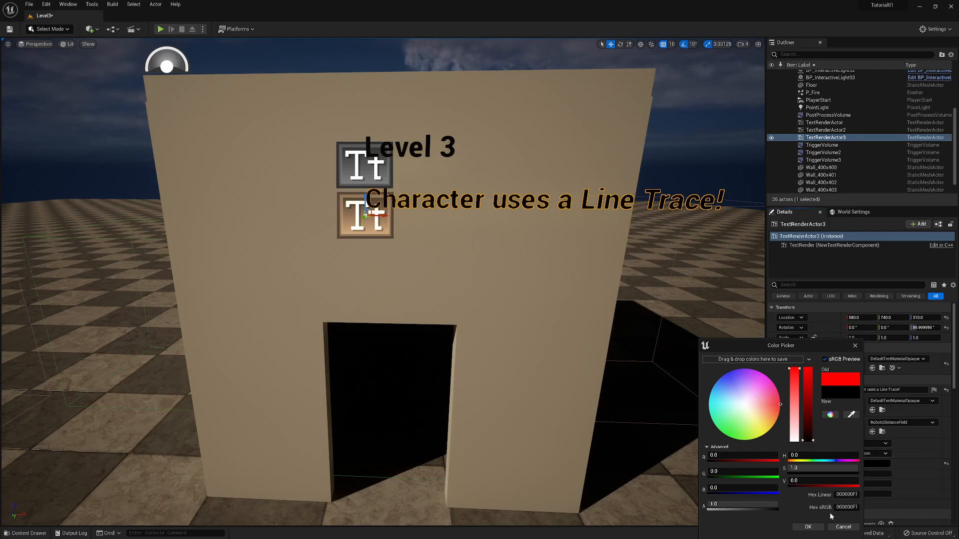
{"action": "left_click", "coordinate": [807, 527]}
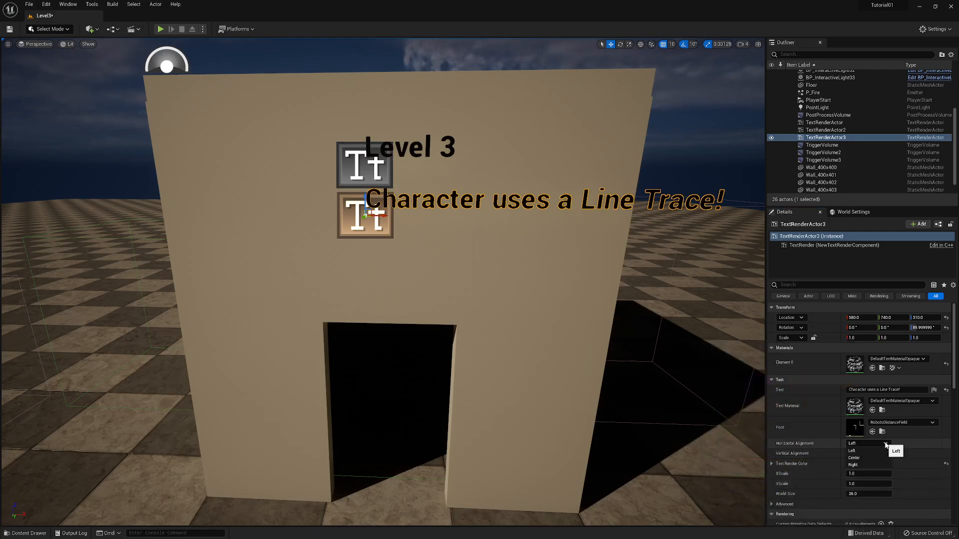
- Set the line trace text's horizontal alignment to Center and shift it sideways to X 600 on the wall
{"action": "left_click", "coordinate": [868, 444]}
{"action": "left_click", "coordinate": [863, 458]}
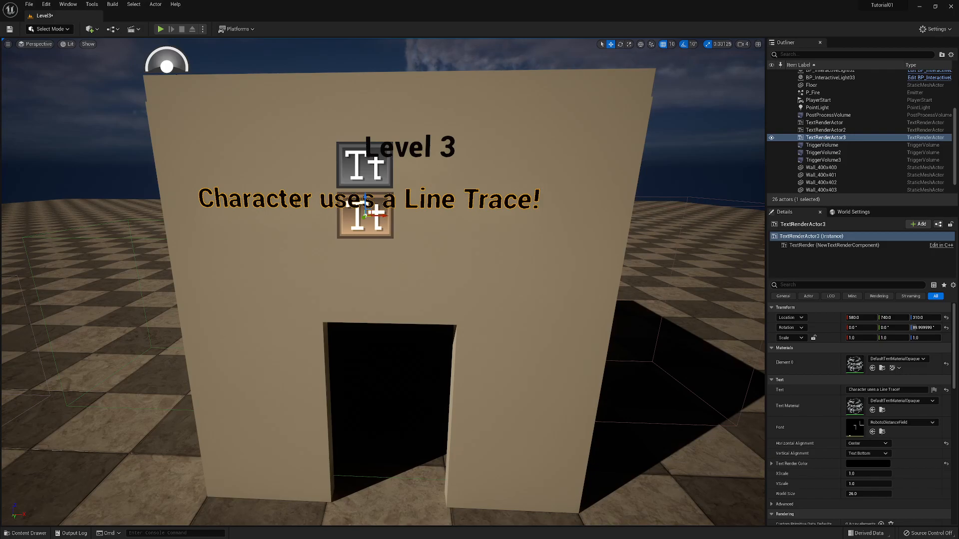
{"action": "left_click_drag", "start_coordinate": [384, 216], "coordinate": [408, 216]}
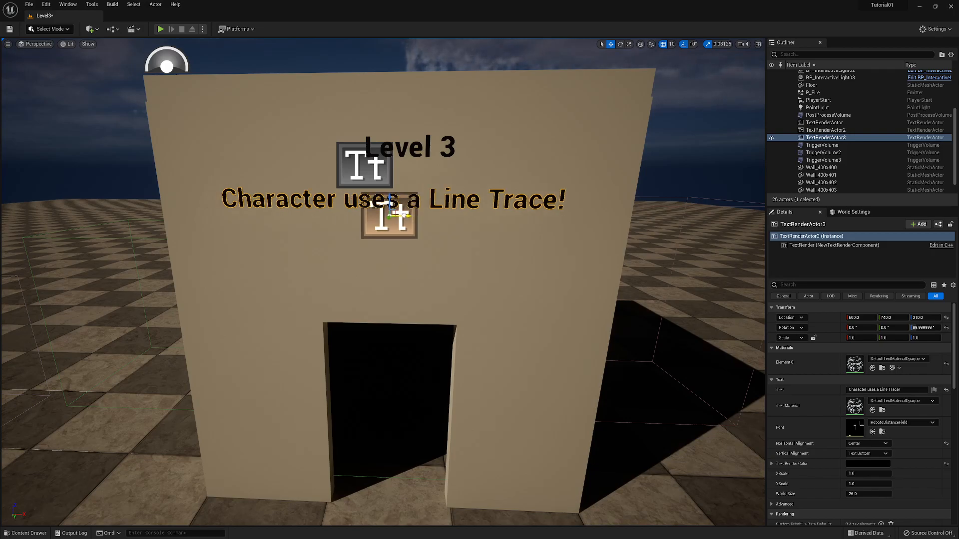
- Set the horizontal alignment of the "Level 3" text to Center
{"action": "left_click", "coordinate": [365, 165]}
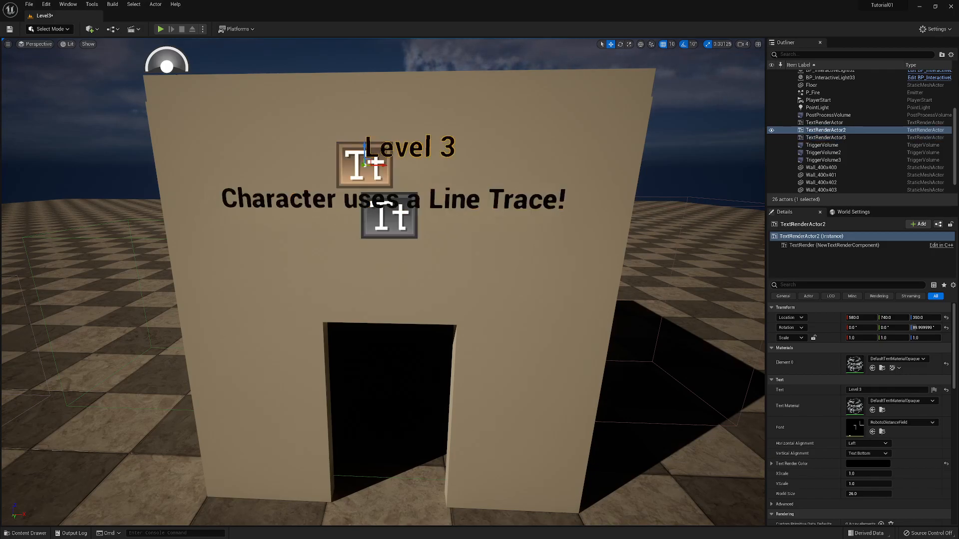
{"action": "left_click", "coordinate": [860, 444]}
{"action": "left_click", "coordinate": [860, 458]}
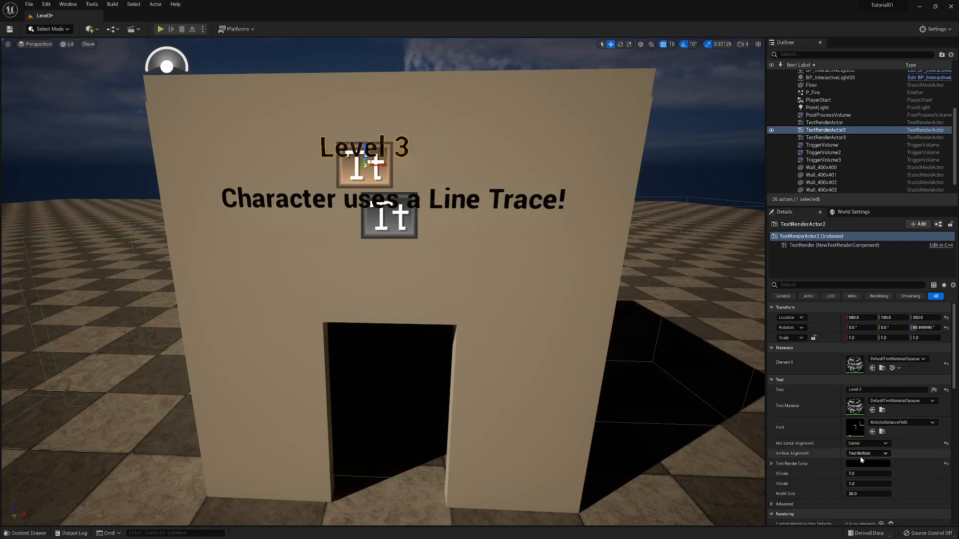
- Shift the "Character uses a Line Trace!" sign sideways to line up beneath the "Level 3" text and save the level
{"action": "left_click", "coordinate": [402, 227]}
{"action": "left_click_drag", "start_coordinate": [407, 216], "coordinate": [385, 216]}
{"action": "left_click", "coordinate": [461, 270]}
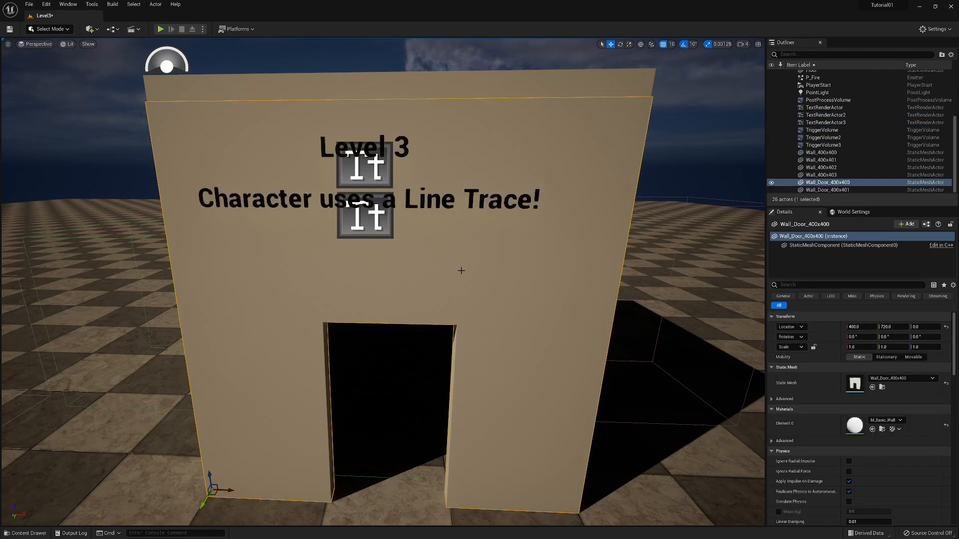
{"action": "left_click_drag", "start_coordinate": [439, 233], "coordinate": [425, 337]}
{"action": "right_click_drag", "start_coordinate": [425, 337], "coordinate": [459, 352]}
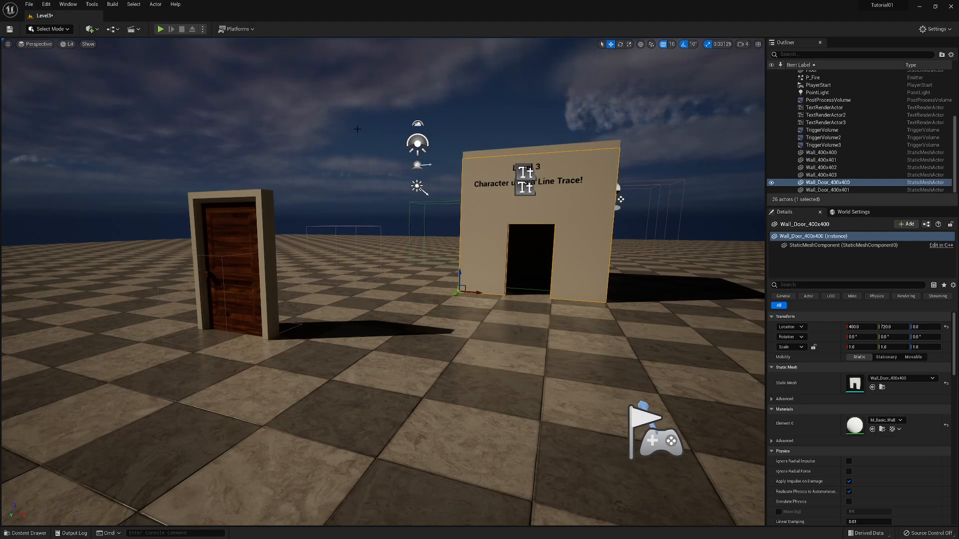
{"action": "key", "text": "ctrl+s"}
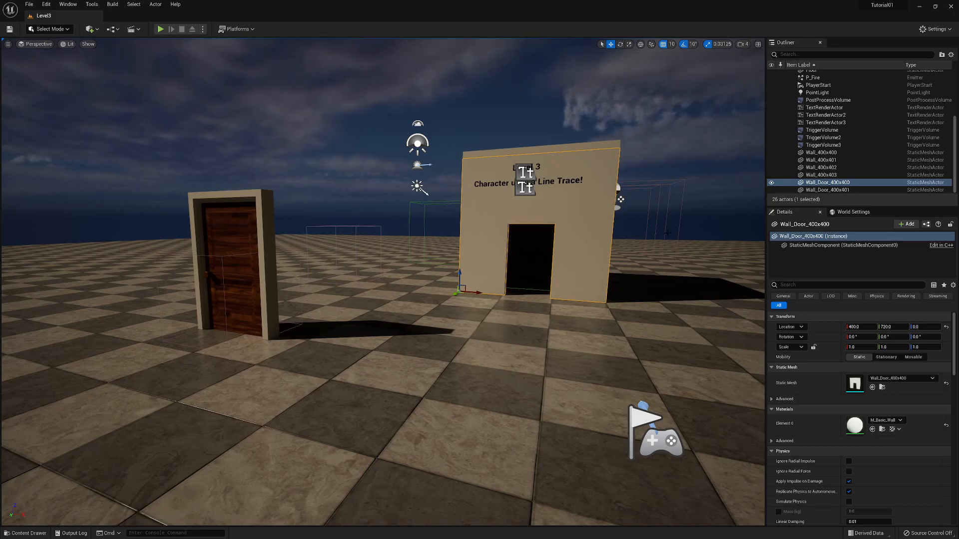
- Examine the level's world settings and the graphs and viewport of the BP_Game_GameMode blueprint in the GameBPs folder
{"action": "left_click", "coordinate": [852, 212]}
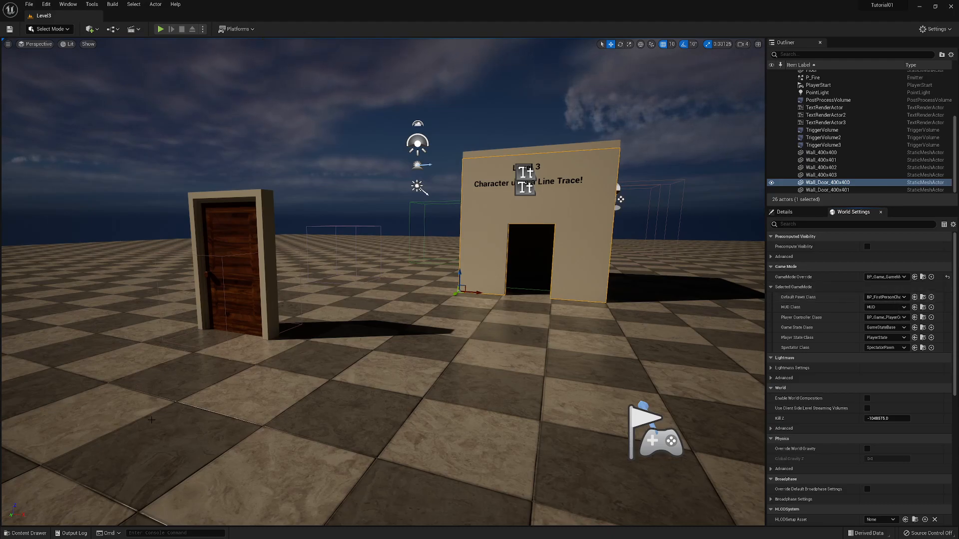
{"action": "left_click", "coordinate": [25, 533]}
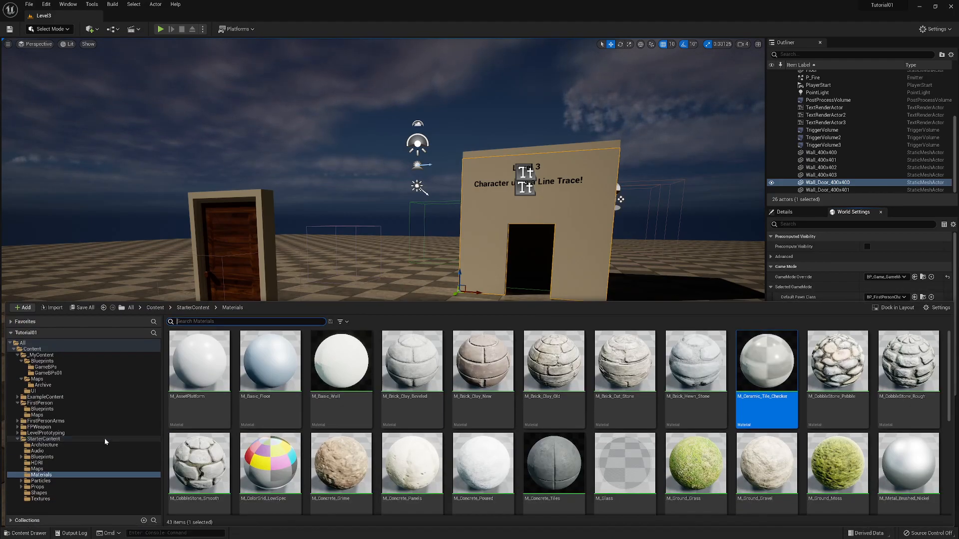
{"action": "left_click", "coordinate": [45, 367]}
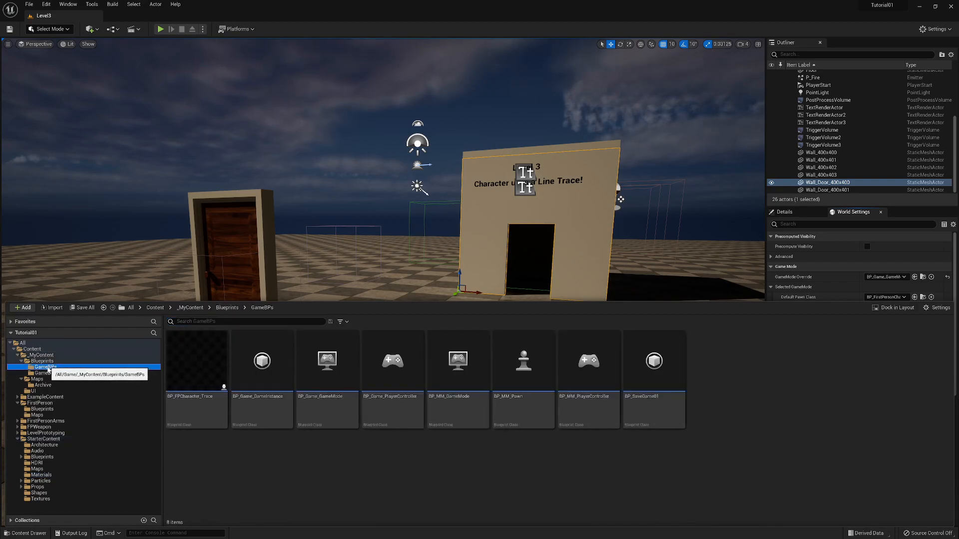
{"action": "left_click", "coordinate": [328, 400]}
{"action": "double_click", "coordinate": [320, 386]}
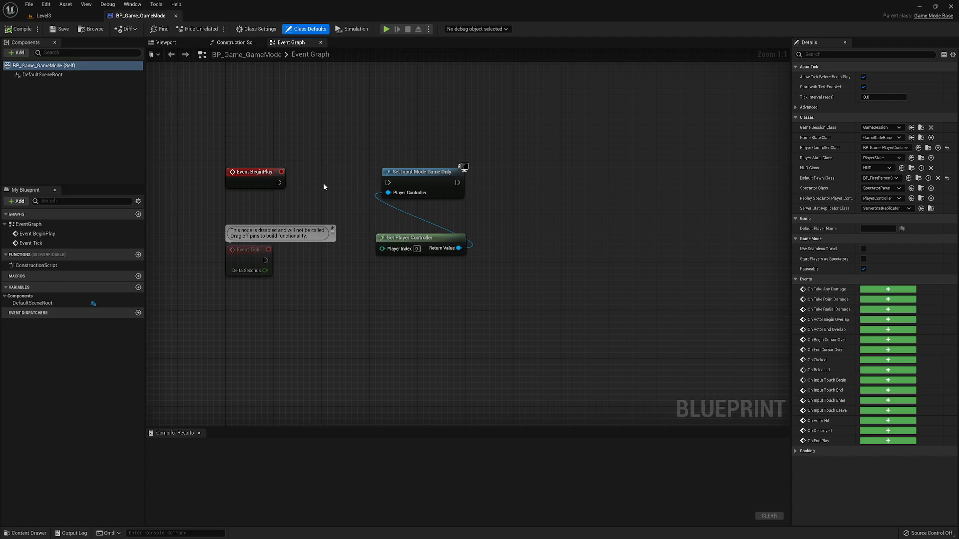
{"action": "left_click", "coordinate": [233, 43]}
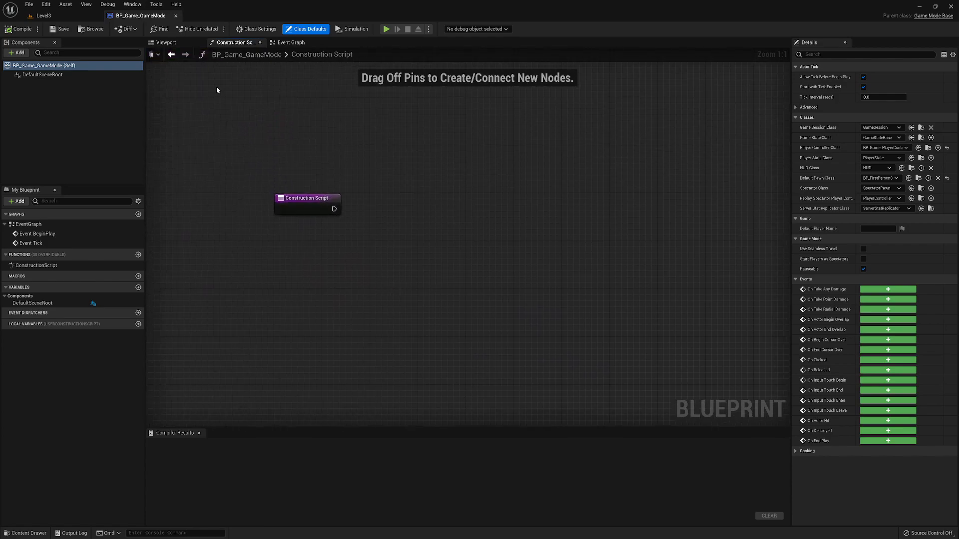
{"action": "left_click", "coordinate": [167, 42]}
{"action": "mouse_move", "coordinate": [293, 264]}
{"action": "left_mouse_down"}
{"action": "mouse_move", "coordinate": [299, 270]}
{"action": "mouse_move", "coordinate": [300, 210]}
{"action": "mouse_move", "coordinate": [303, 265]}
{"action": "mouse_move", "coordinate": [304, 215]}
{"action": "mouse_move", "coordinate": [364, 275]}
{"action": "mouse_move", "coordinate": [275, 277]}
{"action": "mouse_move", "coordinate": [350, 305]}
{"action": "mouse_move", "coordinate": [320, 295]}
{"action": "mouse_move", "coordinate": [287, 259]}
{"action": "left_mouse_up"}
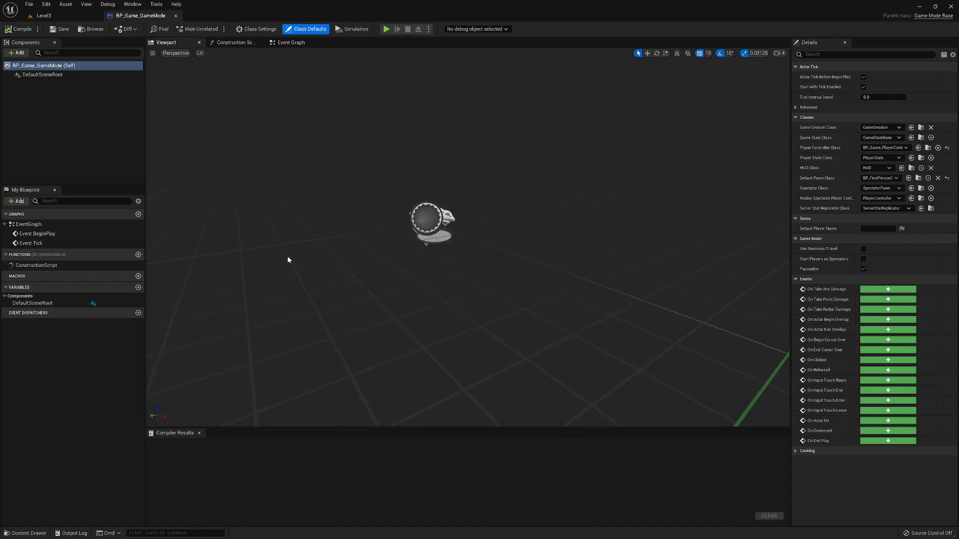
{"action": "left_click", "coordinate": [176, 16]}
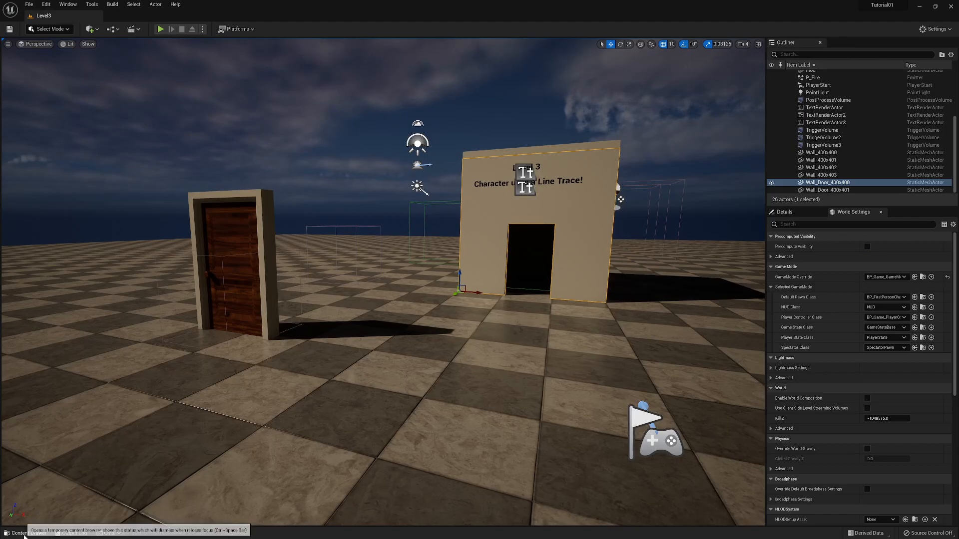
- Duplicate the BP_Game_GameMode blueprint in the GameBPs folder and name the copy BP_GameMode_LineTrace
{"action": "left_click", "coordinate": [25, 533]}
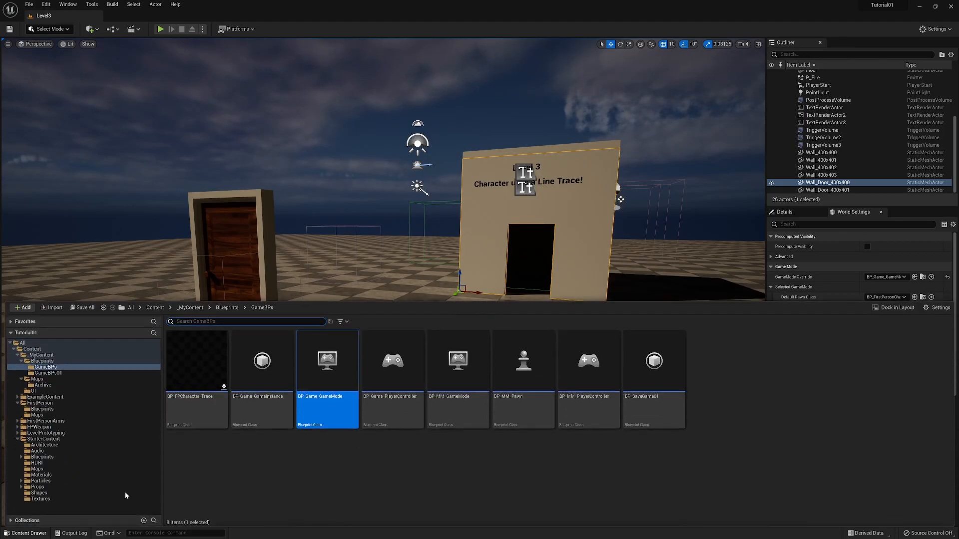
{"action": "right_click", "coordinate": [328, 379]}
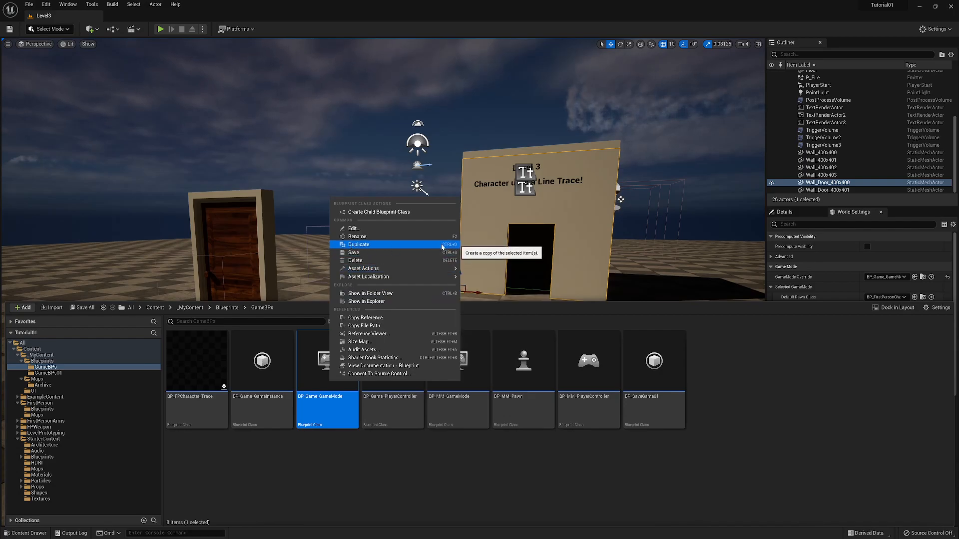
{"action": "left_click", "coordinate": [352, 245]}
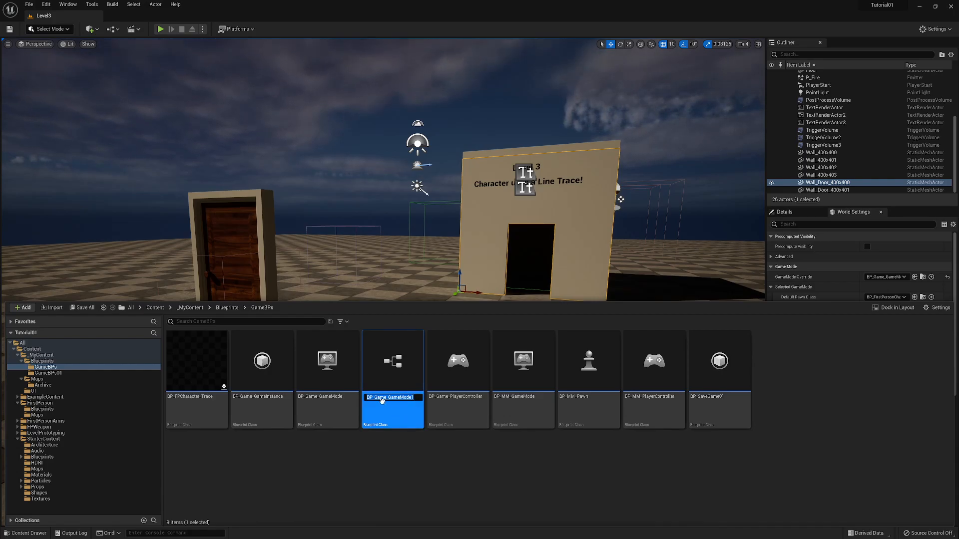
{"action": "left_click", "coordinate": [414, 398]}
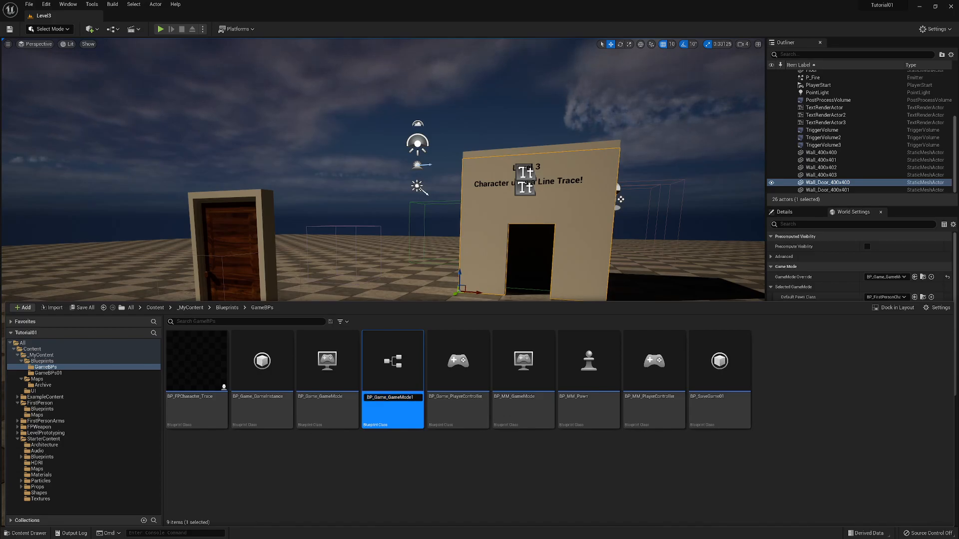
{"action": "left_click_drag", "start_coordinate": [374, 398], "coordinate": [384, 397]}
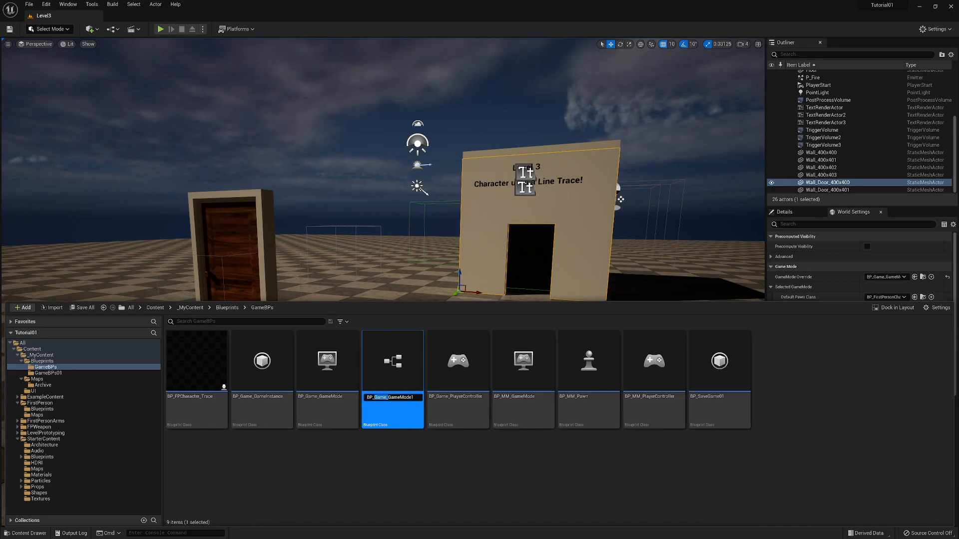
{"action": "key", "text": "BackSpace"}
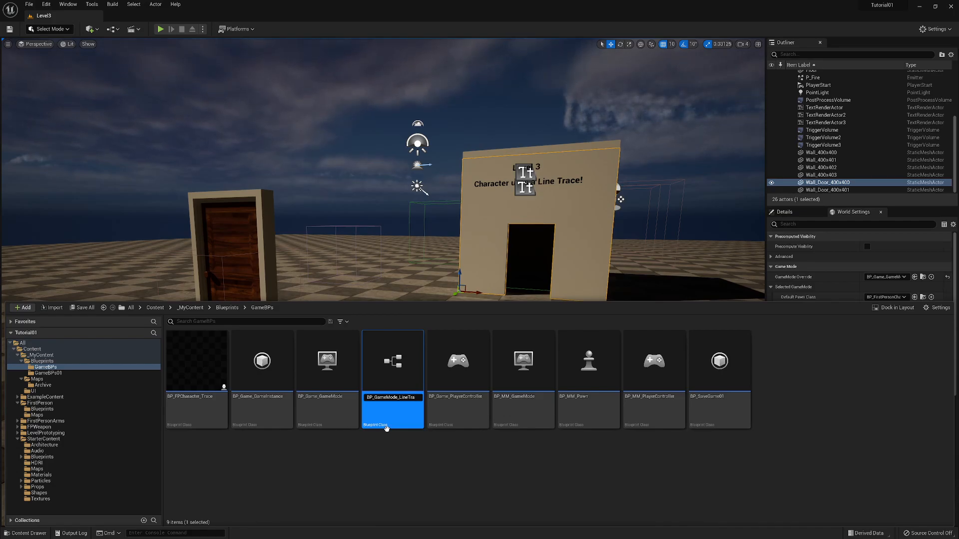
{"action": "type", "text": "e"}
{"action": "key", "text": "Return"}
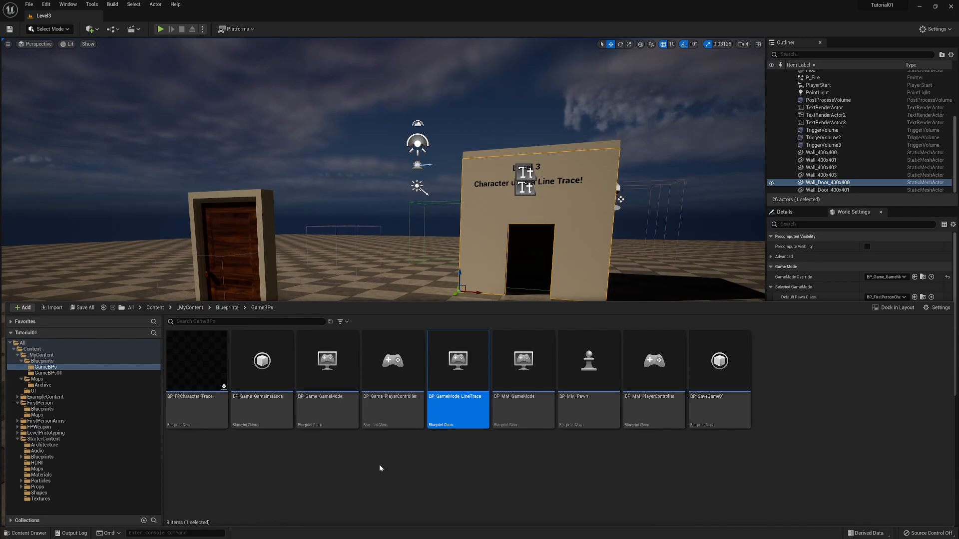
- Open BP_GameMode_LineTrace docked beside the level, set its Default Pawn Class to BP_FPCharacter_Trace, and compile and save it
{"action": "double_click", "coordinate": [469, 406]}
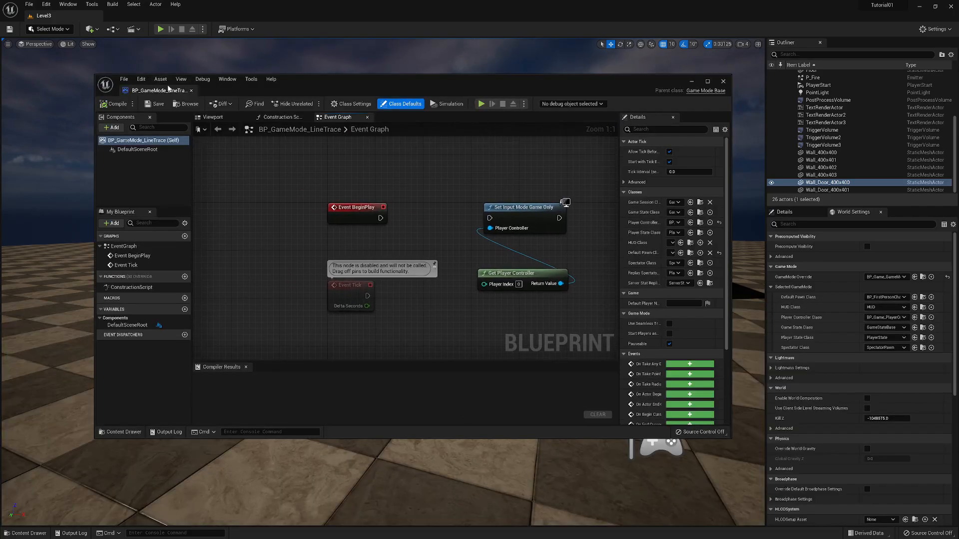
{"action": "left_click_drag", "start_coordinate": [150, 91], "coordinate": [142, 20]}
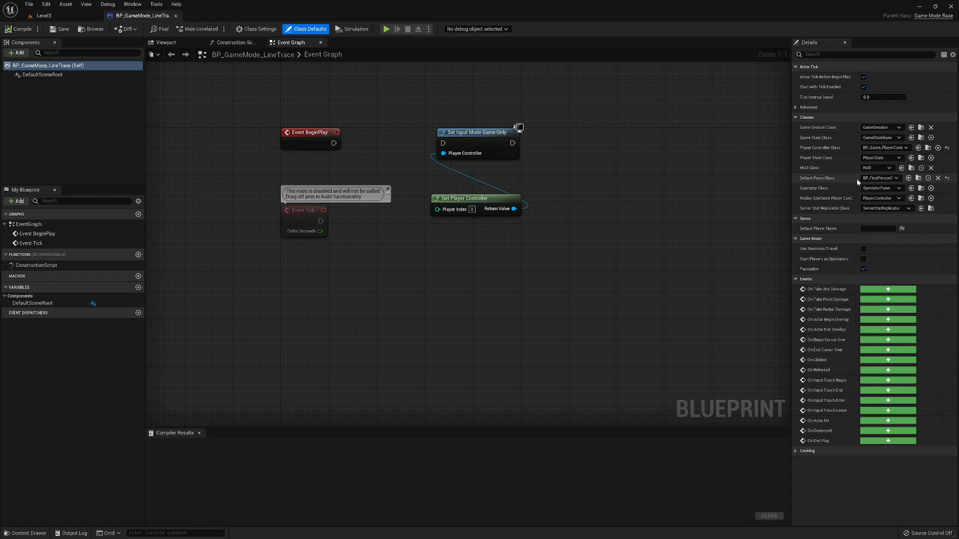
{"action": "left_click", "coordinate": [896, 179]}
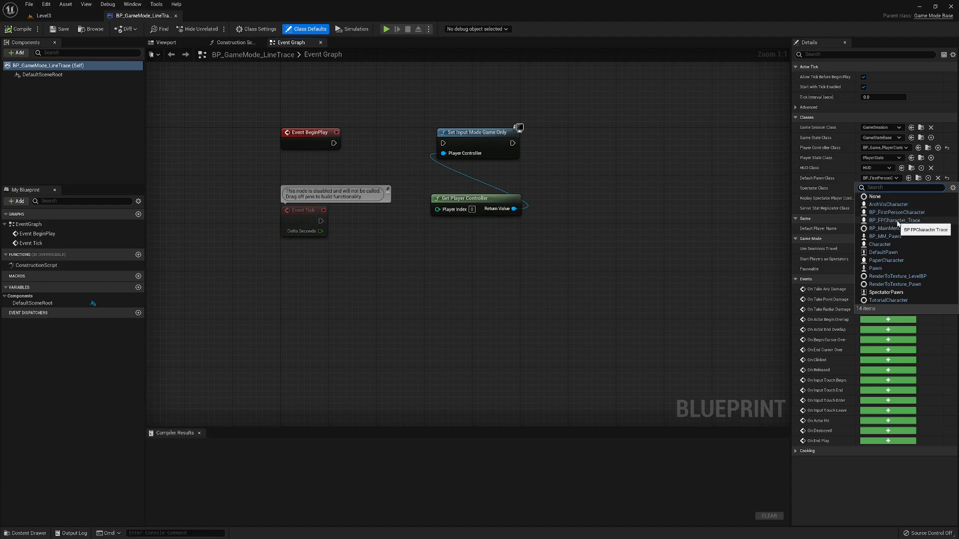
{"action": "left_click", "coordinate": [887, 221]}
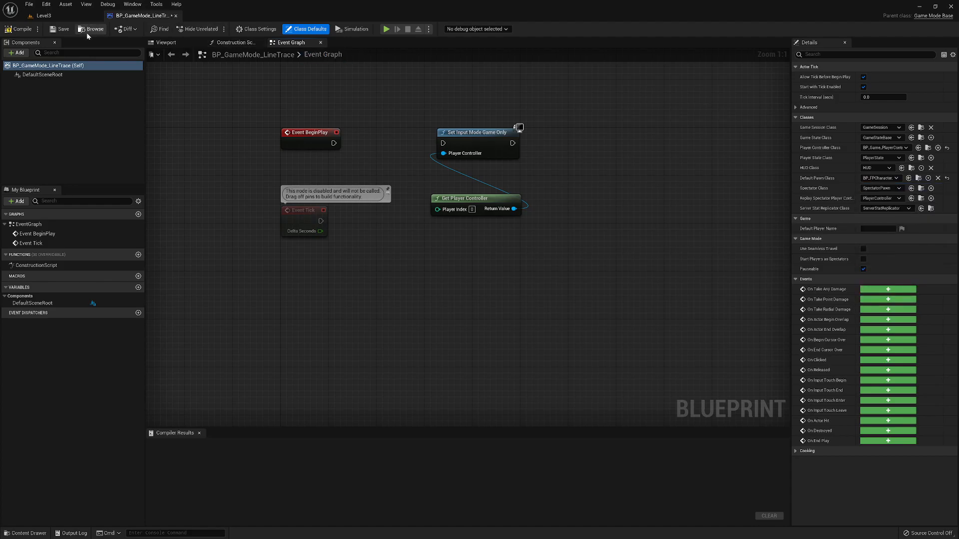
{"action": "left_click", "coordinate": [19, 29]}
{"action": "left_click", "coordinate": [60, 30]}
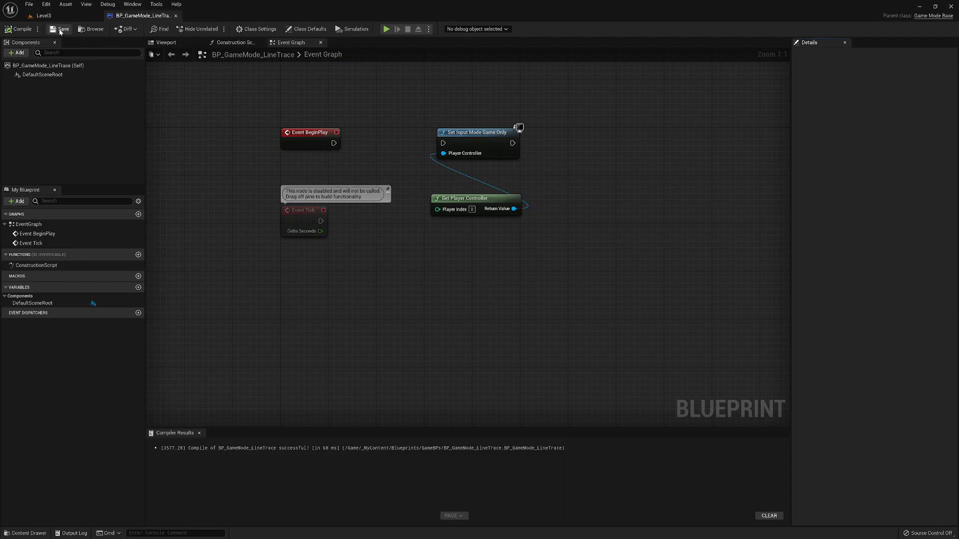
- Set the GameMode Override in Level3's world settings to BP_GameMode_LineTrace
{"action": "left_click", "coordinate": [70, 17]}
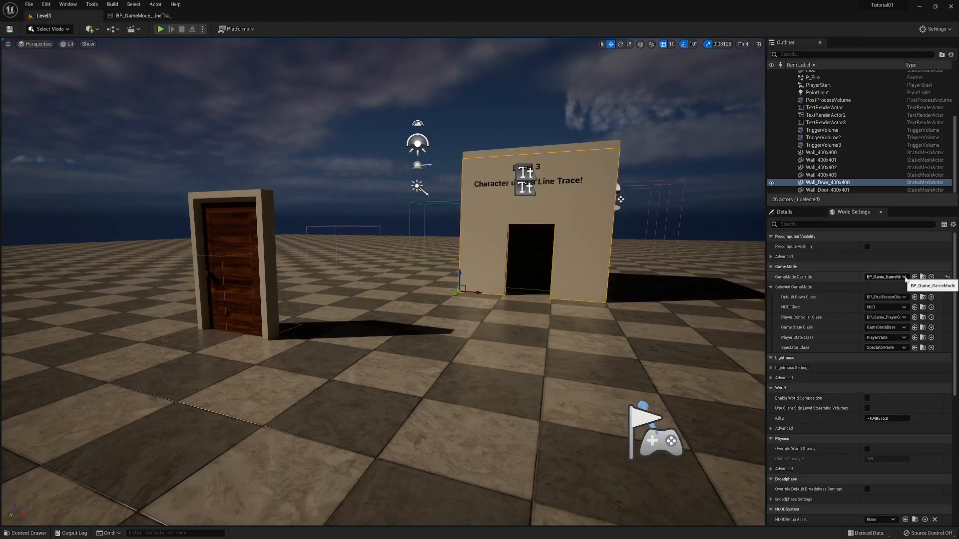
{"action": "left_click", "coordinate": [904, 277]}
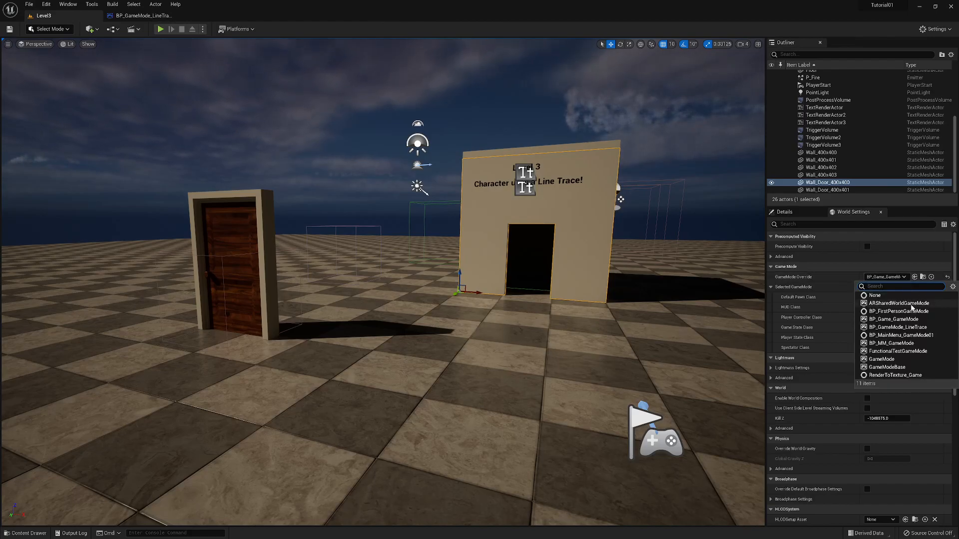
{"action": "left_click", "coordinate": [895, 328]}
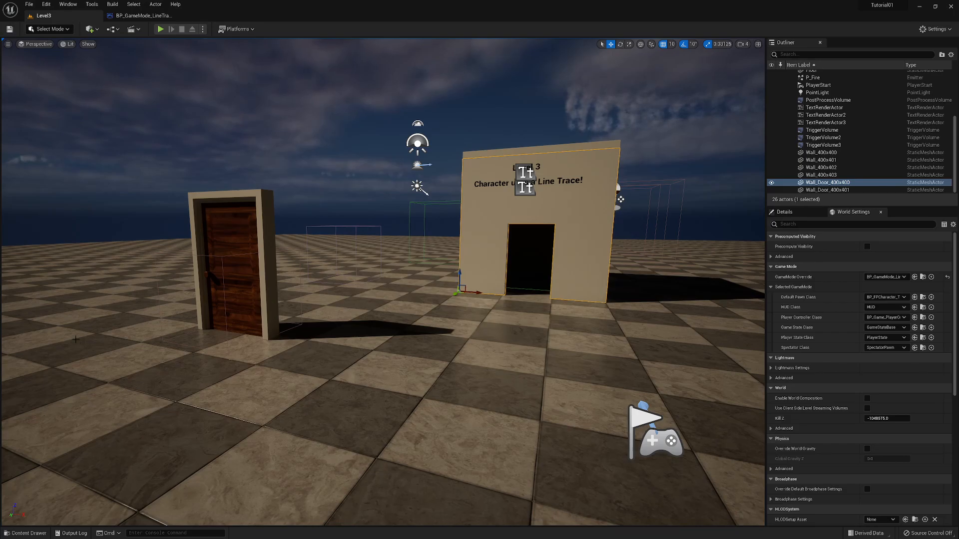
- In the BP_Game_PlayerController event graph, wrap the Event BeginPlay nodes in a comment titled "BeginPlay" and move it higher
{"action": "left_click", "coordinate": [40, 534]}
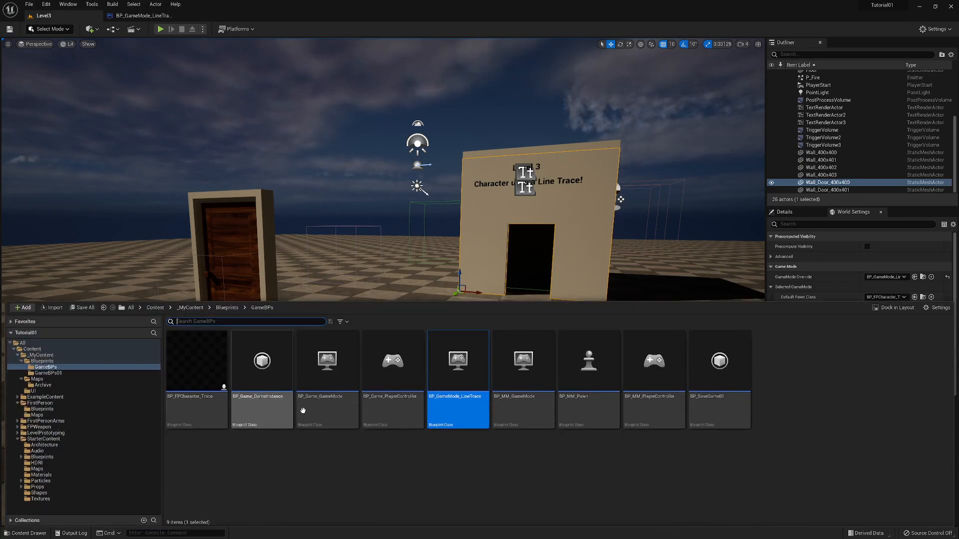
{"action": "double_click", "coordinate": [395, 395]}
{"action": "right_click_drag", "start_coordinate": [424, 381], "coordinate": [419, 251]}
{"action": "scroll", "coordinate": [433, 274], "scroll_direction": "down", "scroll_amount": 1}
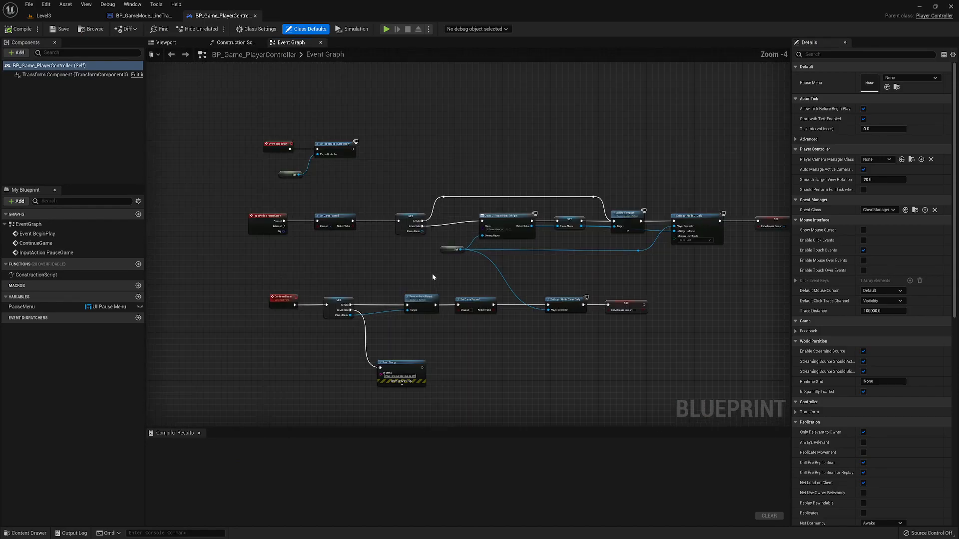
{"action": "right_click_drag", "start_coordinate": [436, 271], "coordinate": [464, 361]}
{"action": "left_click_drag", "start_coordinate": [266, 197], "coordinate": [425, 280]}
{"action": "key", "text": "c"}
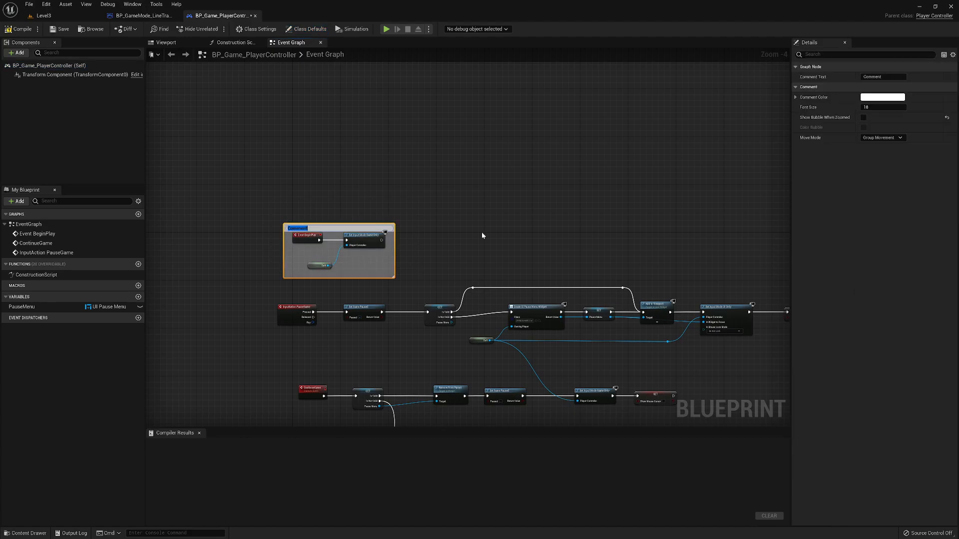
{"action": "type", "text": "BeginPlay"}
{"action": "key", "text": "Return"}
{"action": "left_click_drag", "start_coordinate": [327, 228], "coordinate": [315, 180]}
- Wrap the InputAction PauseGame node chain in a comment titled "PauseGame"
{"action": "right_click_drag", "start_coordinate": [348, 316], "coordinate": [321, 286]}
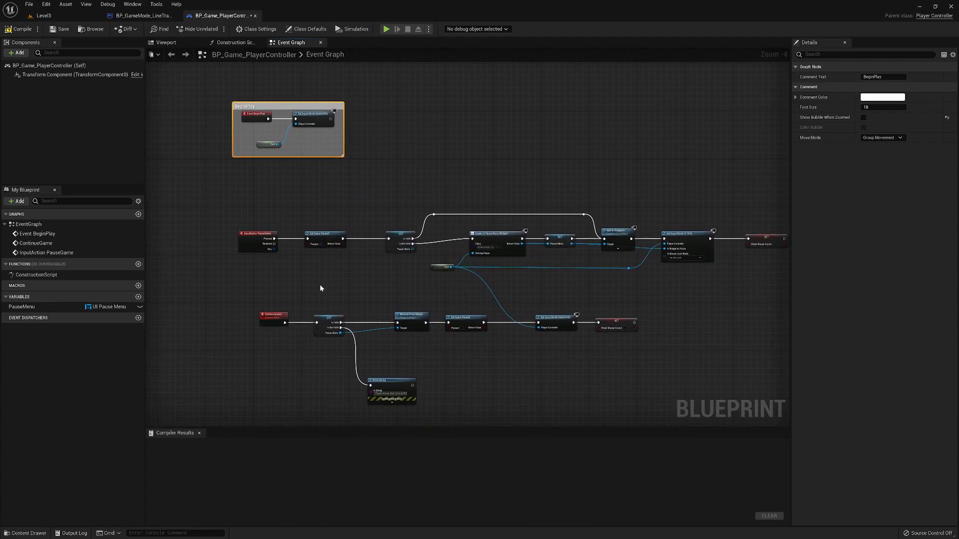
{"action": "left_click", "coordinate": [248, 242]}
{"action": "left_click_drag", "start_coordinate": [220, 194], "coordinate": [778, 276]}
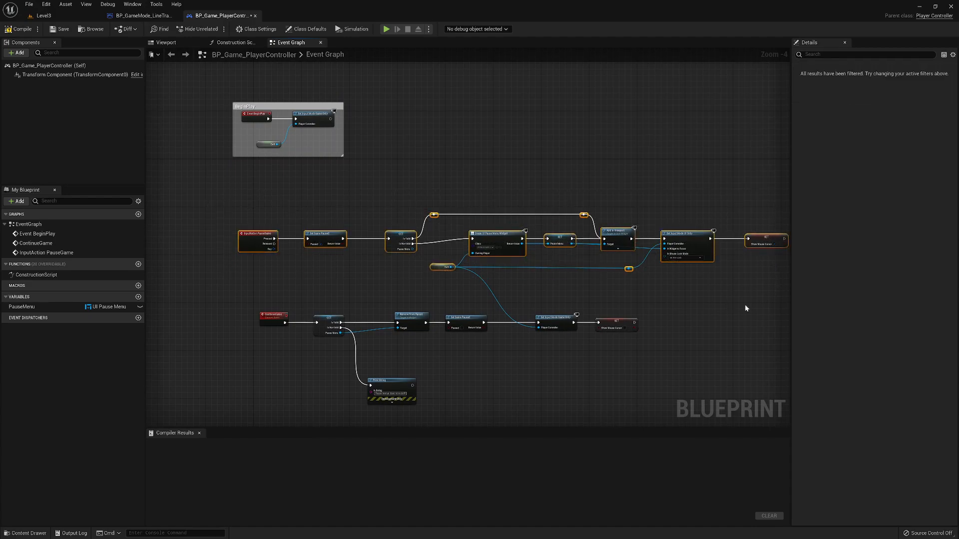
{"action": "right_click_drag", "start_coordinate": [741, 306], "coordinate": [690, 305]}
{"action": "key", "text": "c"}
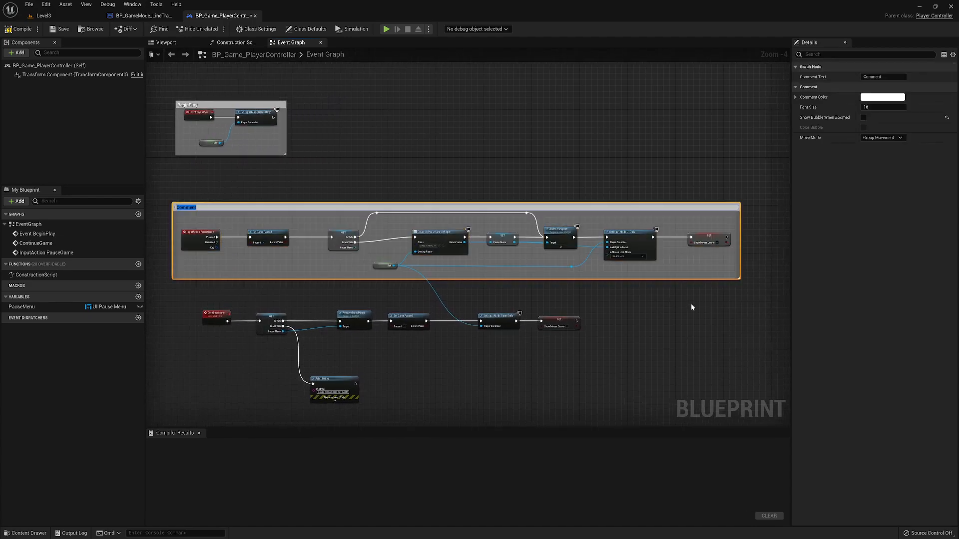
{"action": "type", "text": "PauseGame"}
{"action": "key", "text": "Return"}
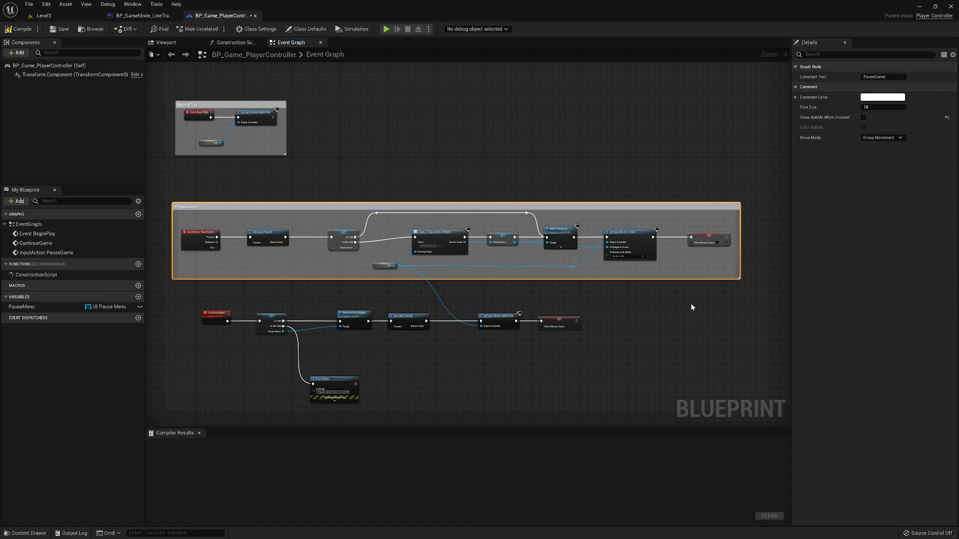
- Wrap the ContinueGame event nodes, including the Print String branch, in a comment titled "ContinueGame"
{"action": "right_click_drag", "start_coordinate": [526, 365], "coordinate": [562, 298]}
{"action": "left_click_drag", "start_coordinate": [205, 233], "coordinate": [670, 358]}
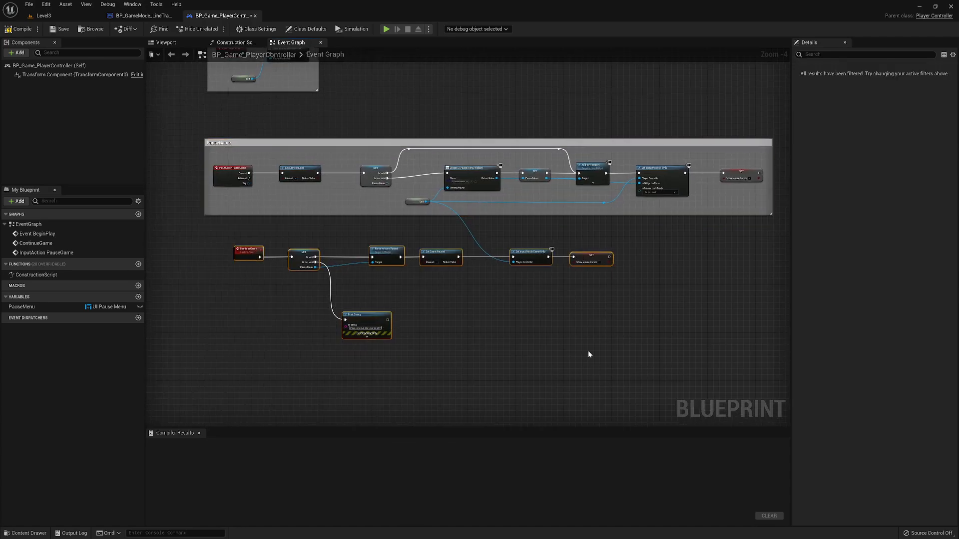
{"action": "type", "text": "c"}
{"action": "type", "text": "Continue"}
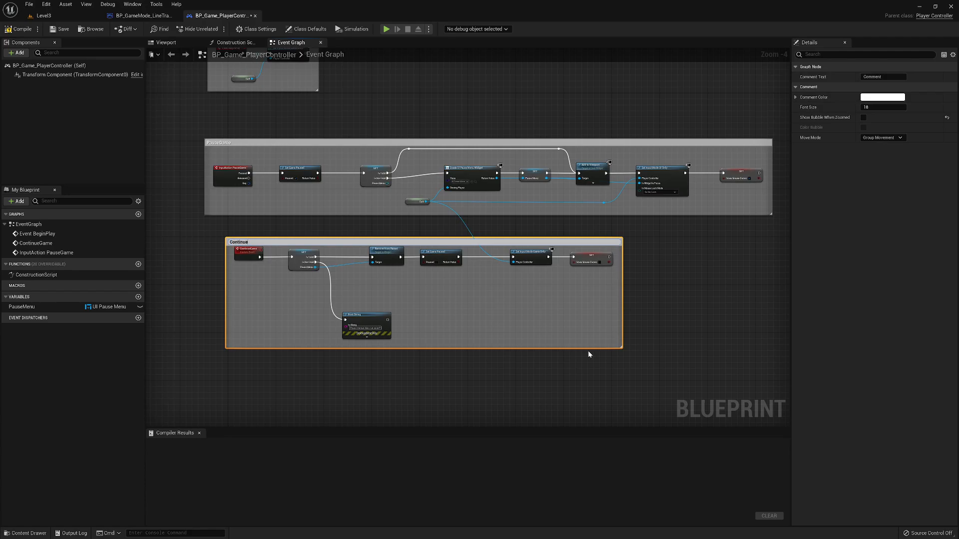
{"action": "type", "text": "Game"}
{"action": "key", "text": "Return"}
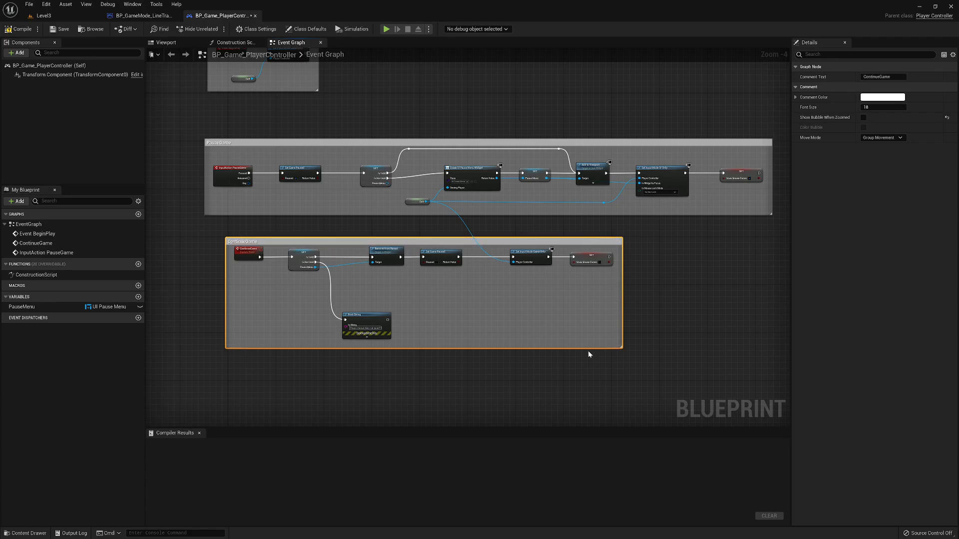
- Color the "BeginPlay" comment red, with saturation about 0.93 and full value
{"action": "right_click_drag", "start_coordinate": [667, 279], "coordinate": [656, 341]}
{"action": "left_click", "coordinate": [252, 102]}
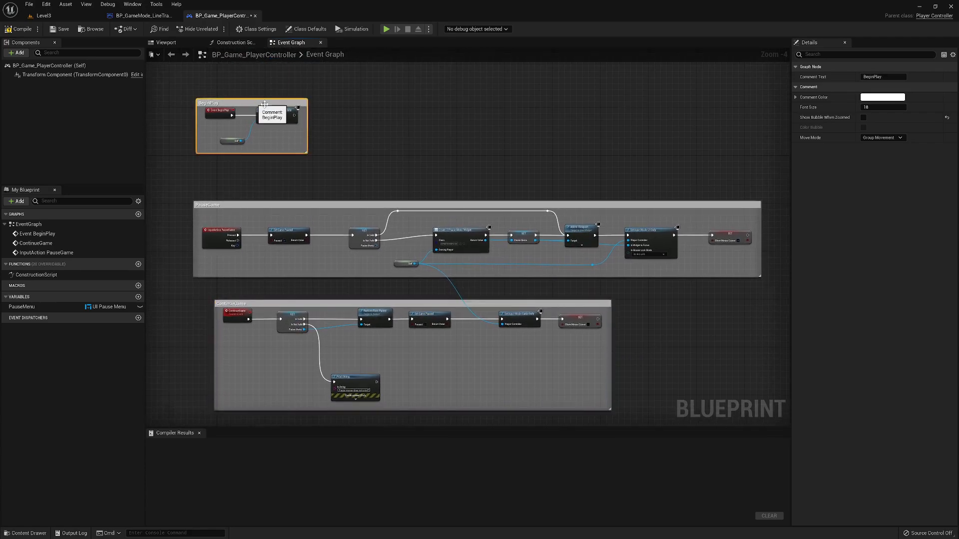
{"action": "left_click", "coordinate": [882, 97]}
{"action": "left_click_drag", "start_coordinate": [814, 190], "coordinate": [818, 130]}
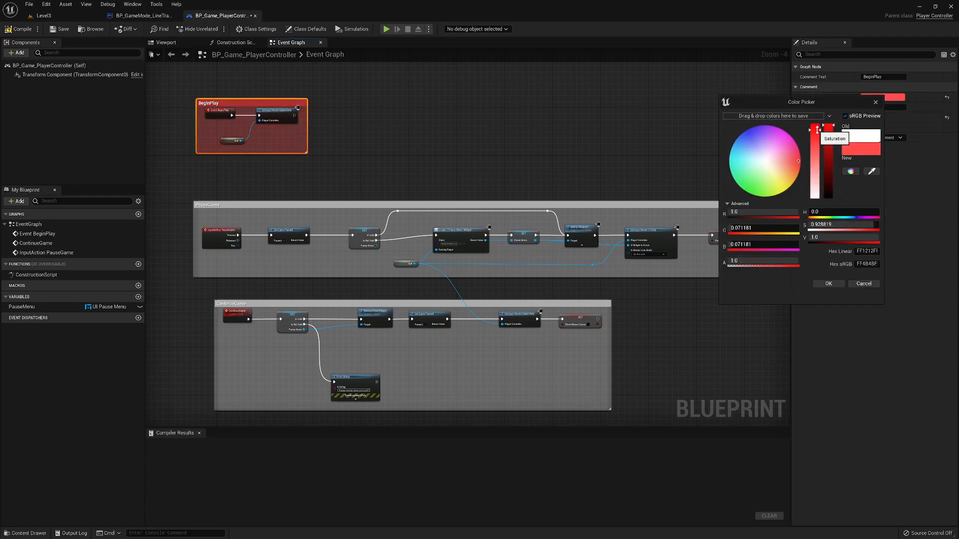
{"action": "left_click", "coordinate": [829, 284]}
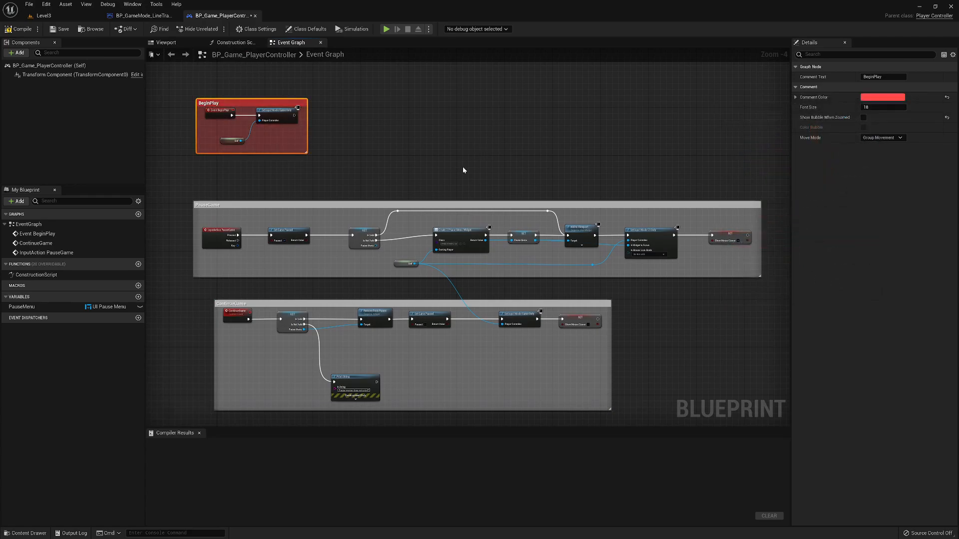
- Color the "PauseGame" comment light green
{"action": "left_click", "coordinate": [354, 204]}
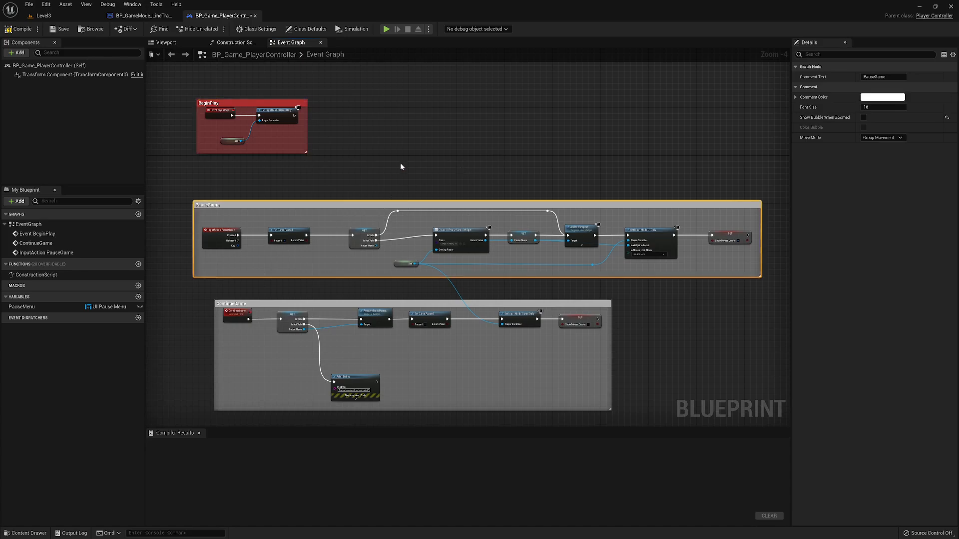
{"action": "left_click", "coordinate": [883, 97]}
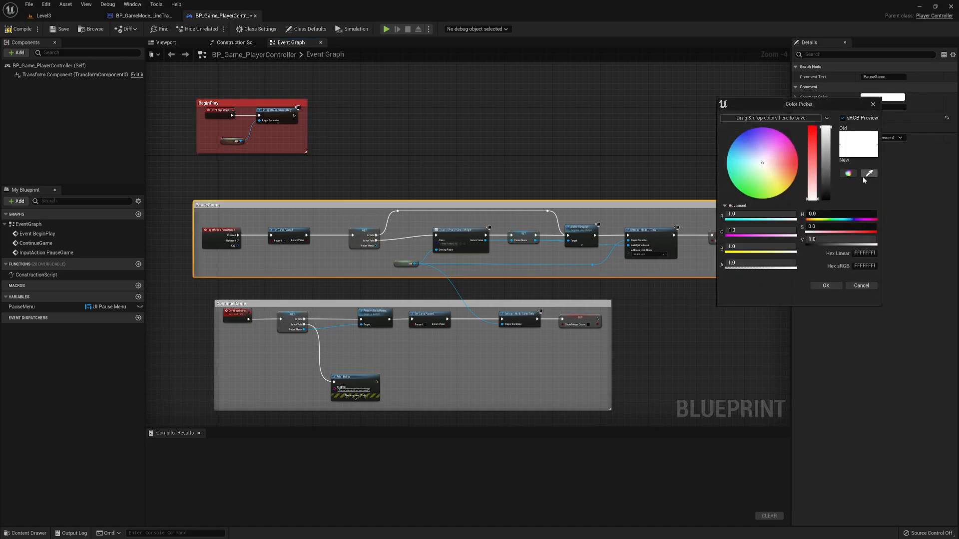
{"action": "left_click_drag", "start_coordinate": [763, 190], "coordinate": [761, 195]}
{"action": "left_click", "coordinate": [827, 285]}
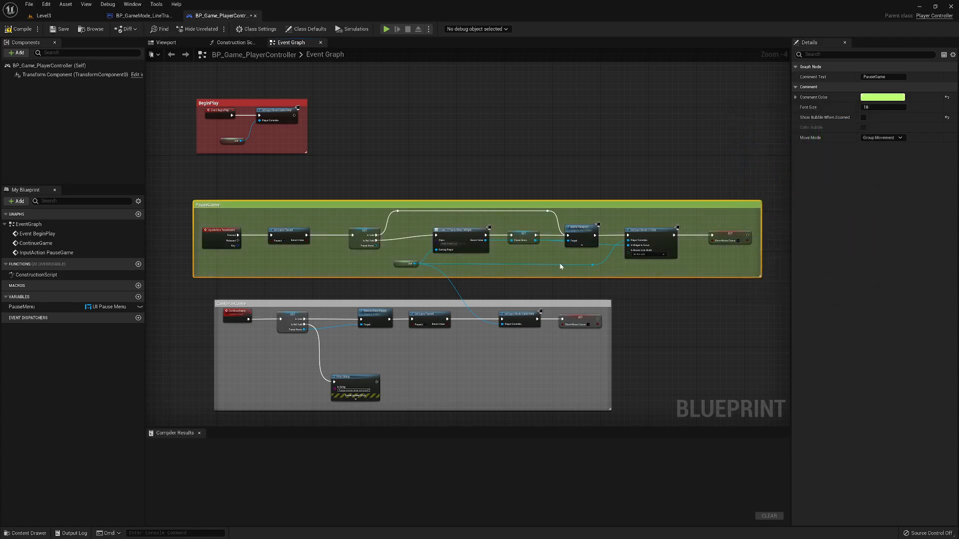
- Color the "ContinueGame" comment light green, with hue about 96 and saturation about 0.83
{"action": "left_click", "coordinate": [427, 302]}
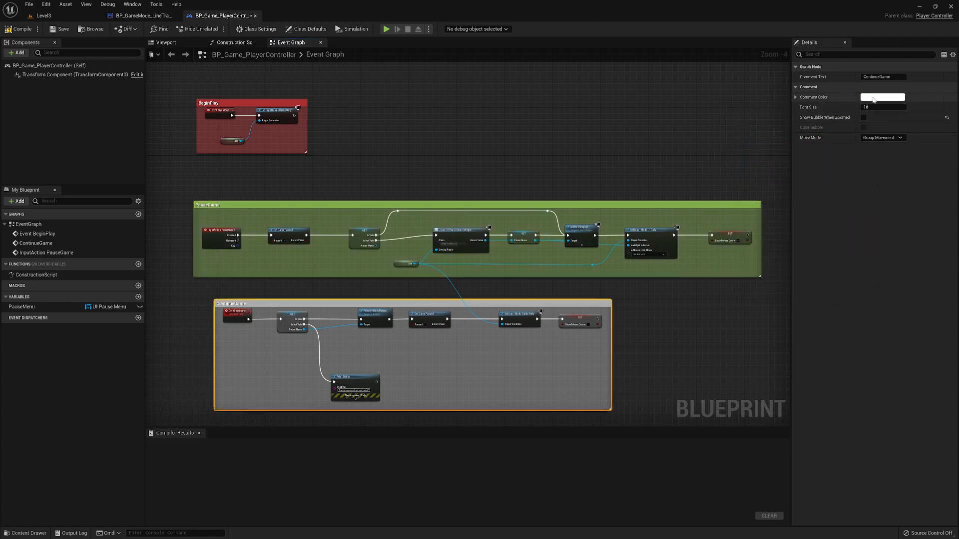
{"action": "left_click", "coordinate": [882, 97]}
{"action": "left_click_drag", "start_coordinate": [753, 191], "coordinate": [751, 195]}
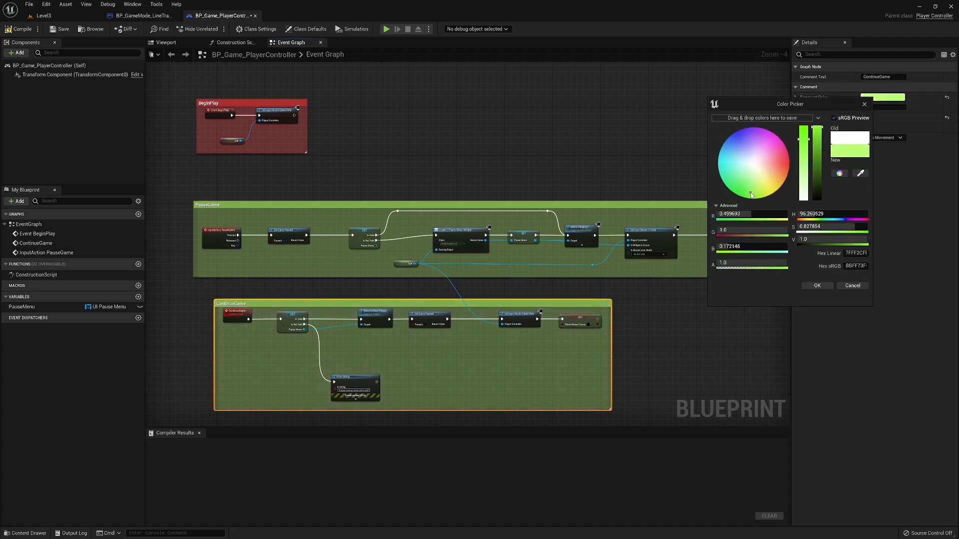
{"action": "left_click", "coordinate": [817, 287]}
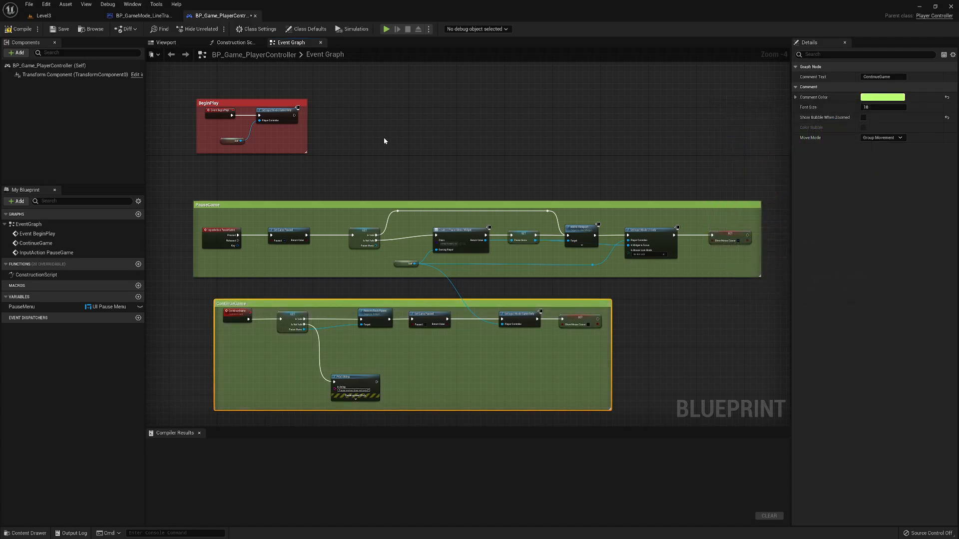
- Compile and save the BP_Game_PlayerController blueprint
{"action": "left_click", "coordinate": [19, 29]}
{"action": "left_click", "coordinate": [62, 29]}
{"action": "scroll", "coordinate": [609, 145], "scroll_direction": "down", "scroll_amount": 2}
{"action": "right_click_drag", "start_coordinate": [636, 155], "coordinate": [498, 203]}
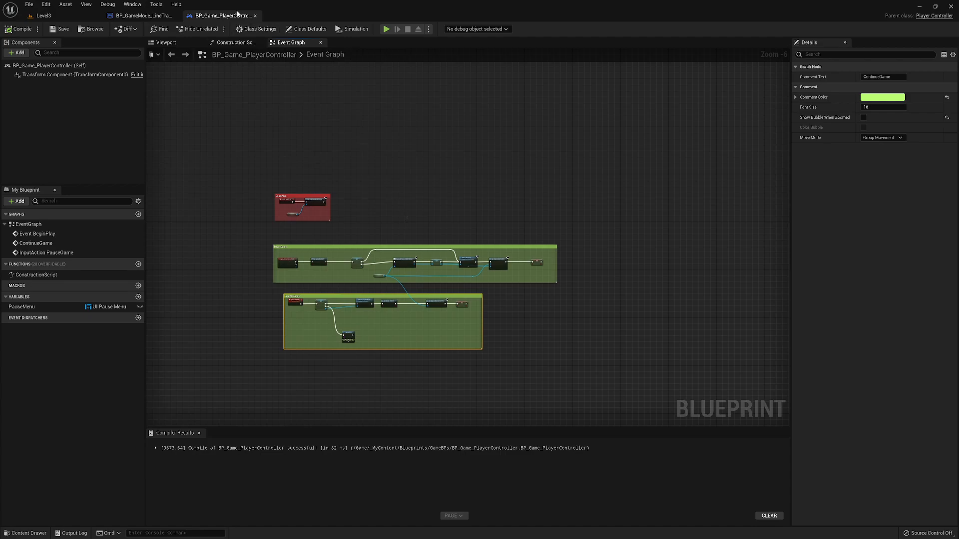
- Check the player controller's Construction Script and viewport, and close the blueprint
{"action": "left_click", "coordinate": [233, 43]}
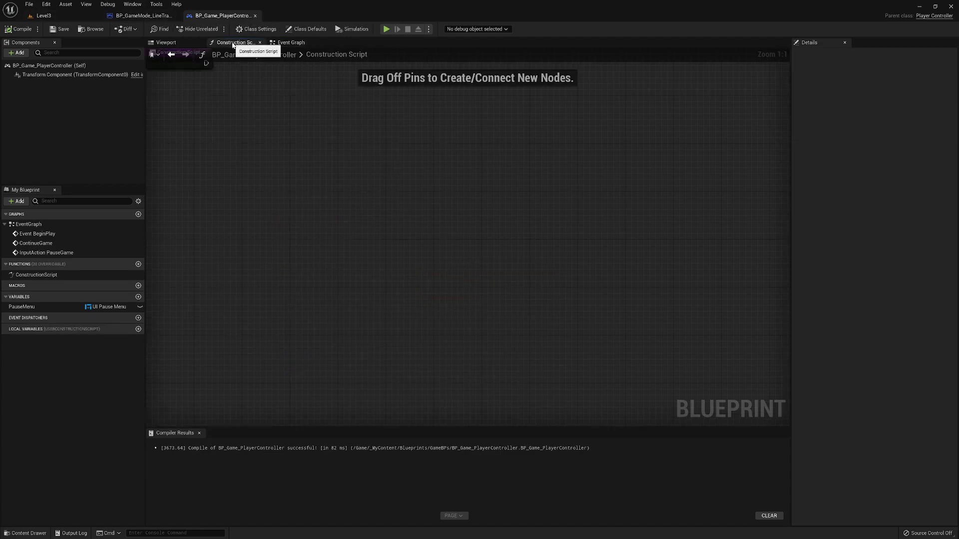
{"action": "left_click", "coordinate": [169, 43]}
{"action": "left_click", "coordinate": [291, 43]}
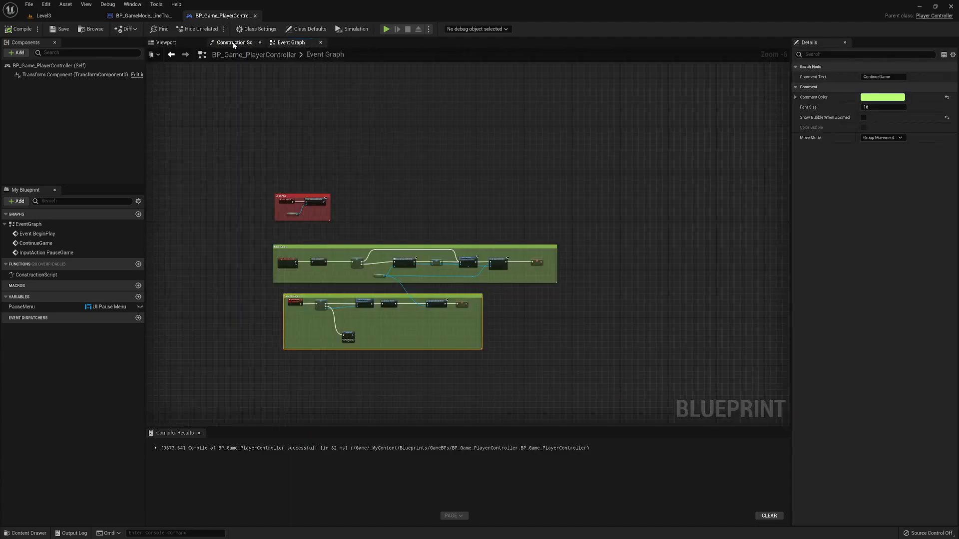
{"action": "left_click", "coordinate": [255, 16]}
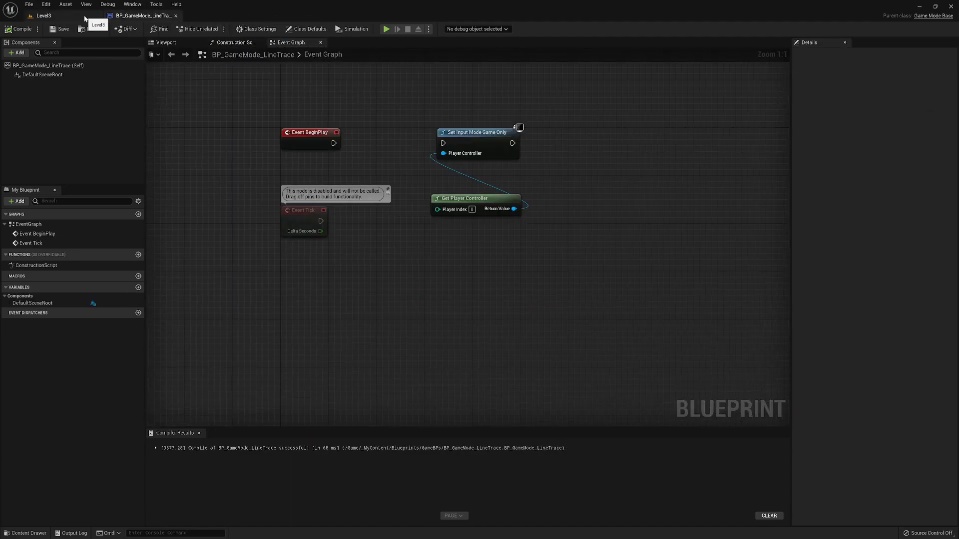
- Return to Level3 and review the available GameMode Override and Default Pawn Class options in its world settings
{"action": "left_click", "coordinate": [85, 19]}
{"action": "right_click_drag", "start_coordinate": [120, 100], "coordinate": [10, 114]}
{"action": "right_click_drag", "start_coordinate": [644, 242], "coordinate": [363, 252]}
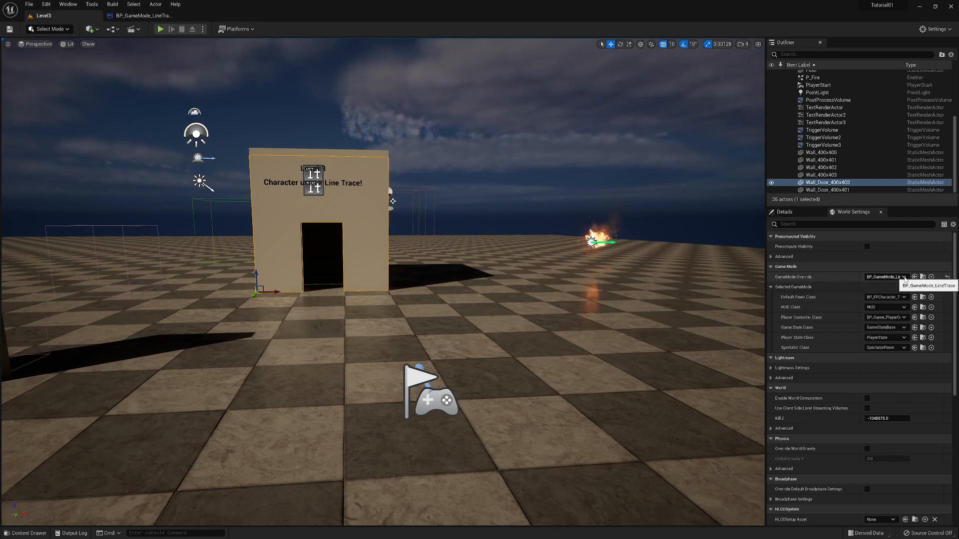
{"action": "left_click", "coordinate": [904, 277]}
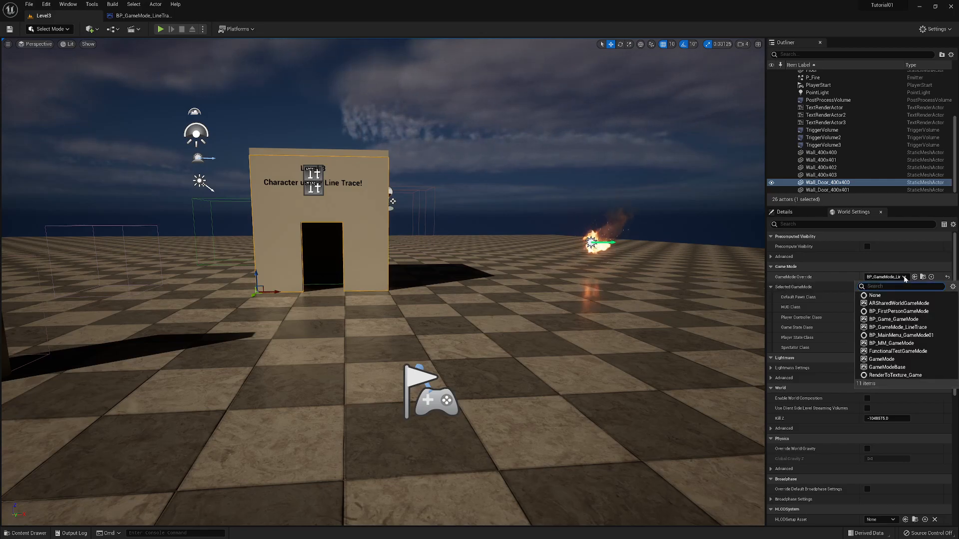
{"action": "left_click", "coordinate": [843, 278]}
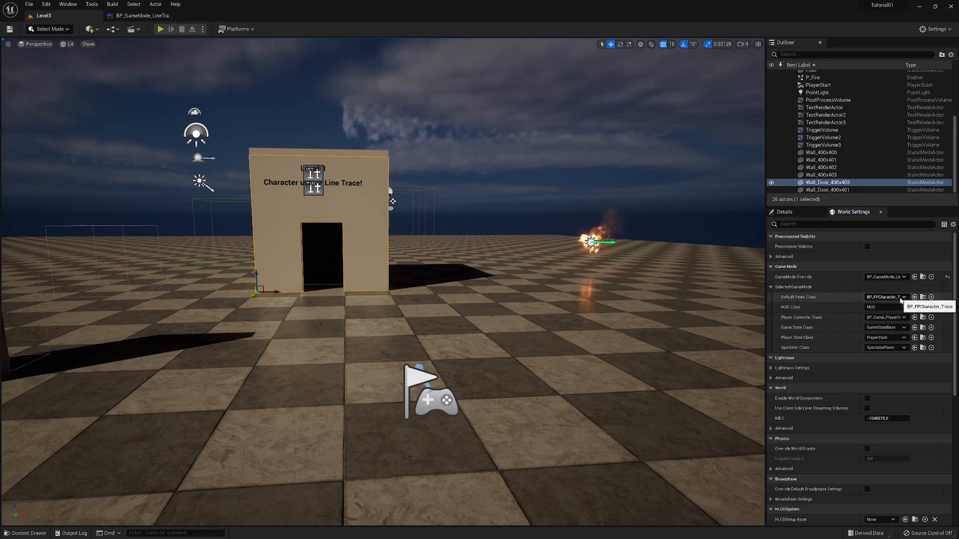
{"action": "left_click", "coordinate": [904, 299]}
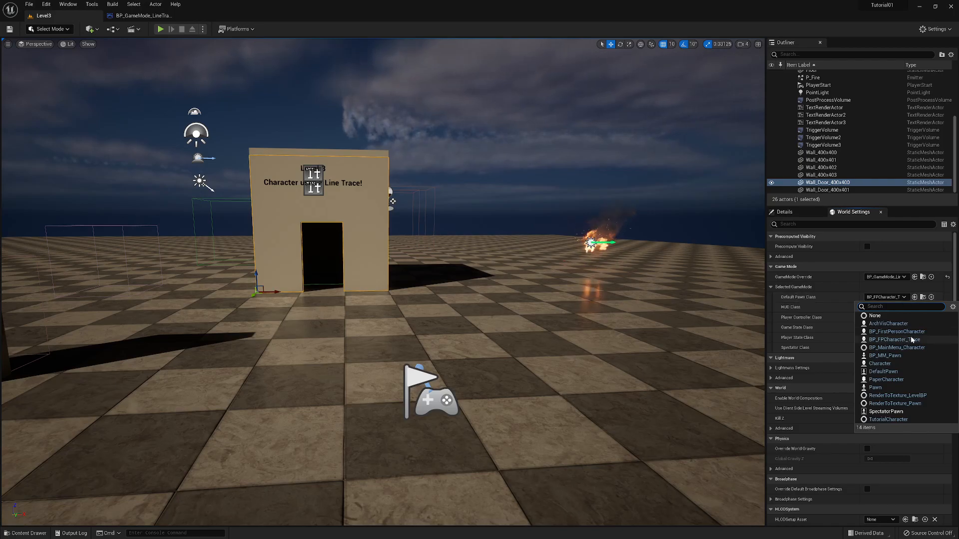
{"action": "left_click", "coordinate": [833, 289]}
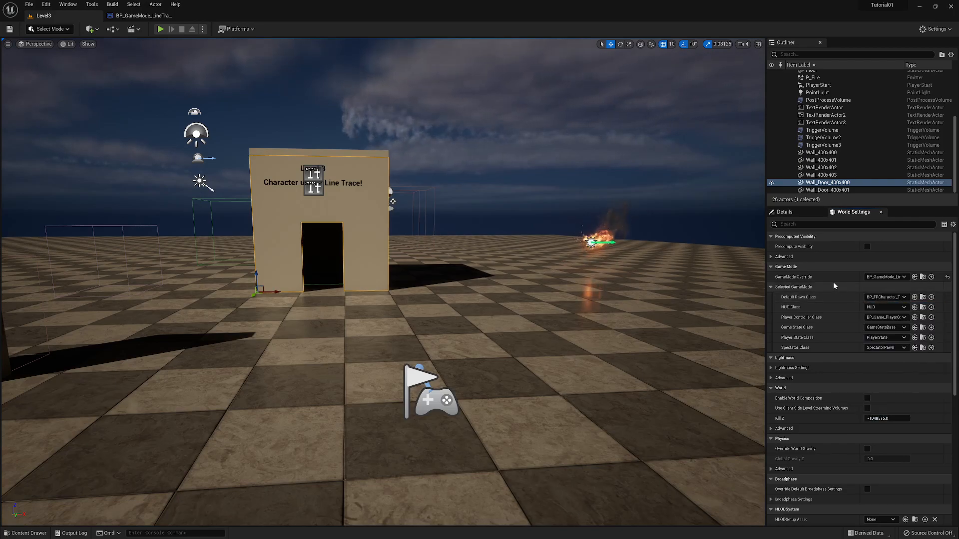